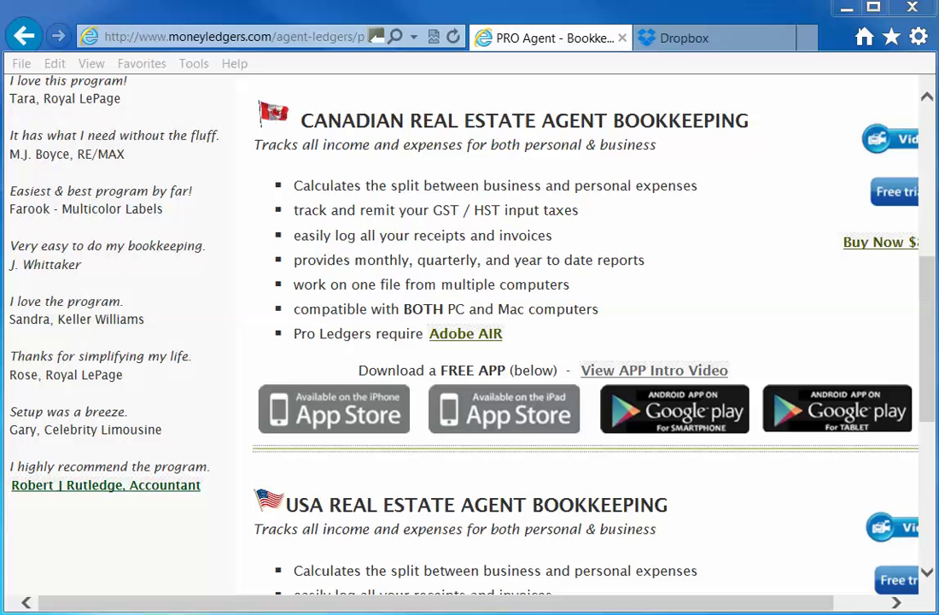
Switch to the Dropbox tab in Internet Explorer and scroll through its sign-up page
scroll(709, 516, up, 1)
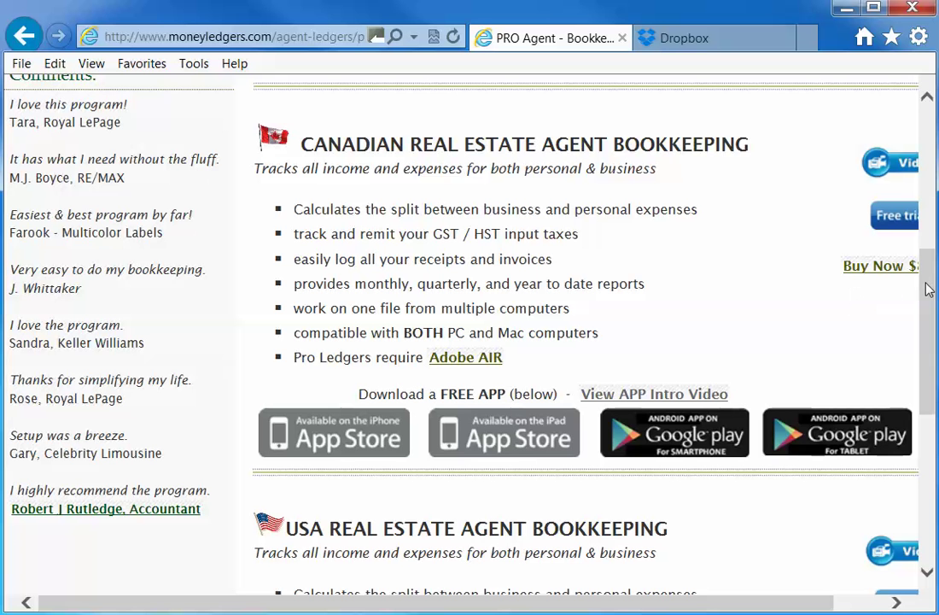
mouse_move(928, 290)
mouse_down()
mouse_move(926, 384)
mouse_move(930, 271)
mouse_up()
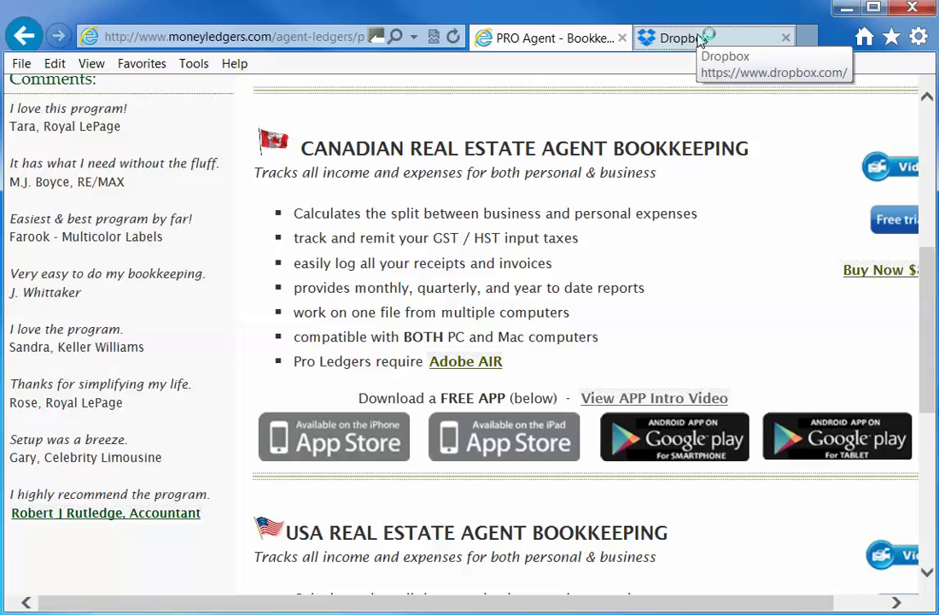
click(699, 39)
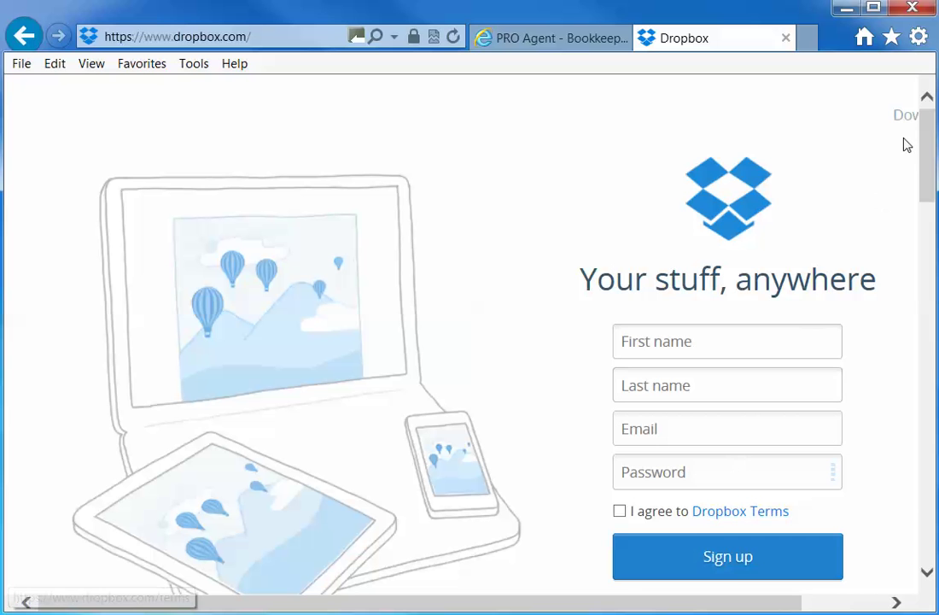
drag(923, 147, 911, 486)
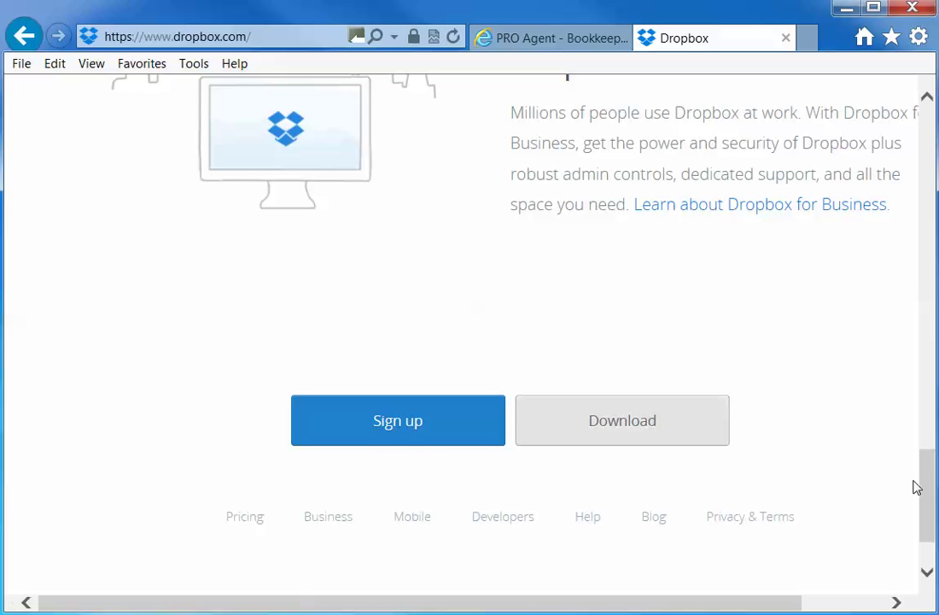
drag(928, 499, 931, 149)
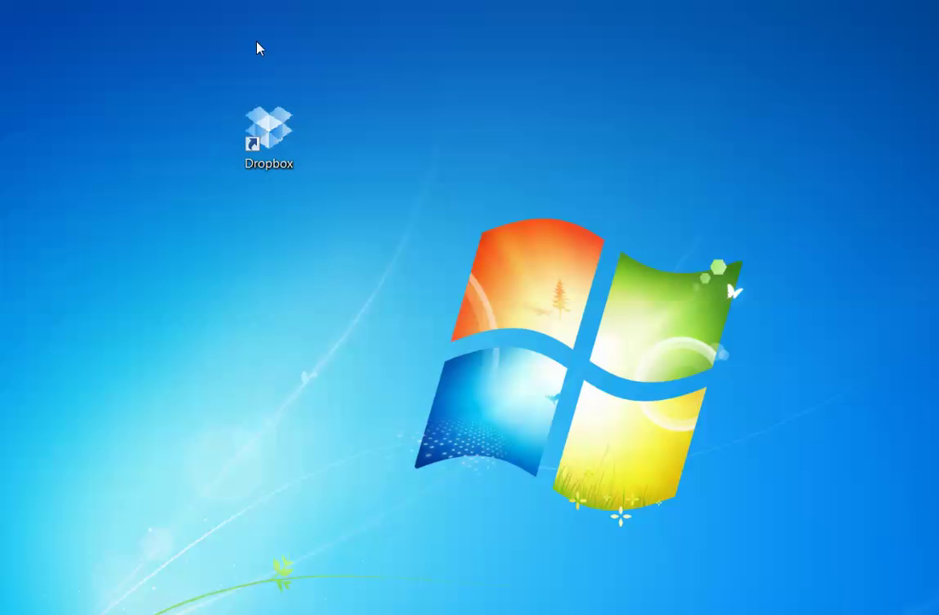
Launch Dropbox from its desktop shortcut
click(271, 124)
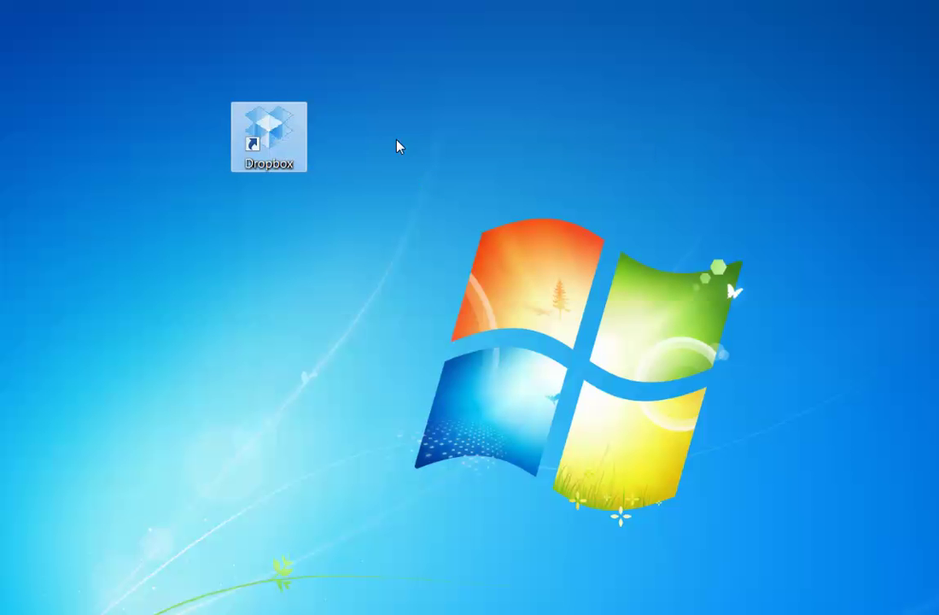
key(Return)
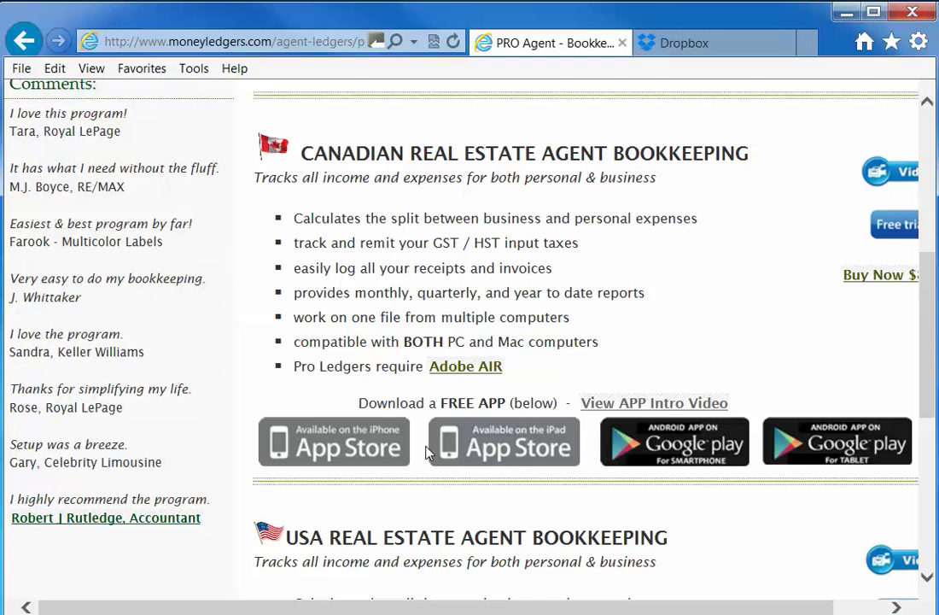
Install the Canadian Agent Smartphone app from Google Play, then close that tab and hide the browser
click(715, 478)
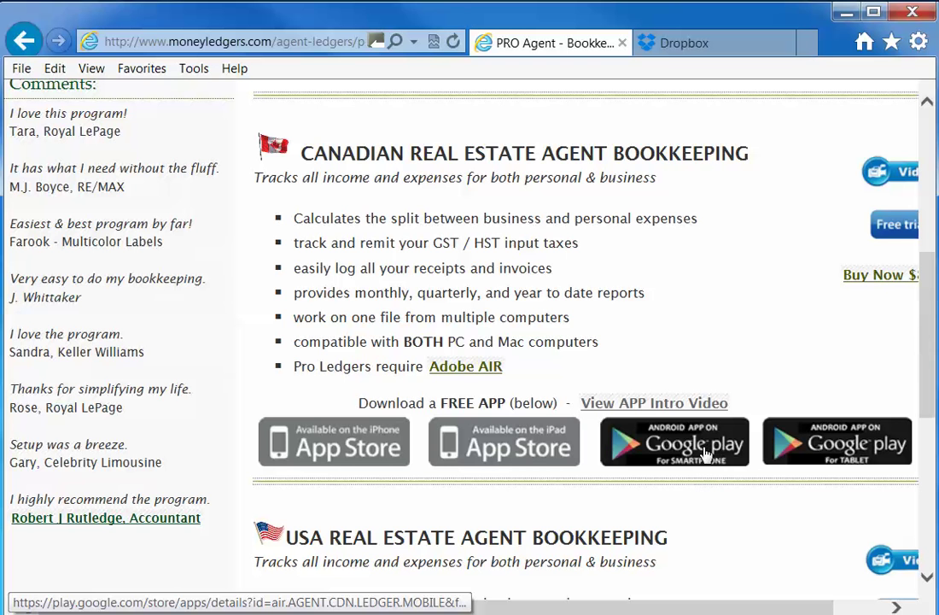
mouse_move(930, 350)
mouse_down()
mouse_move(928, 482)
mouse_move(928, 368)
mouse_up()
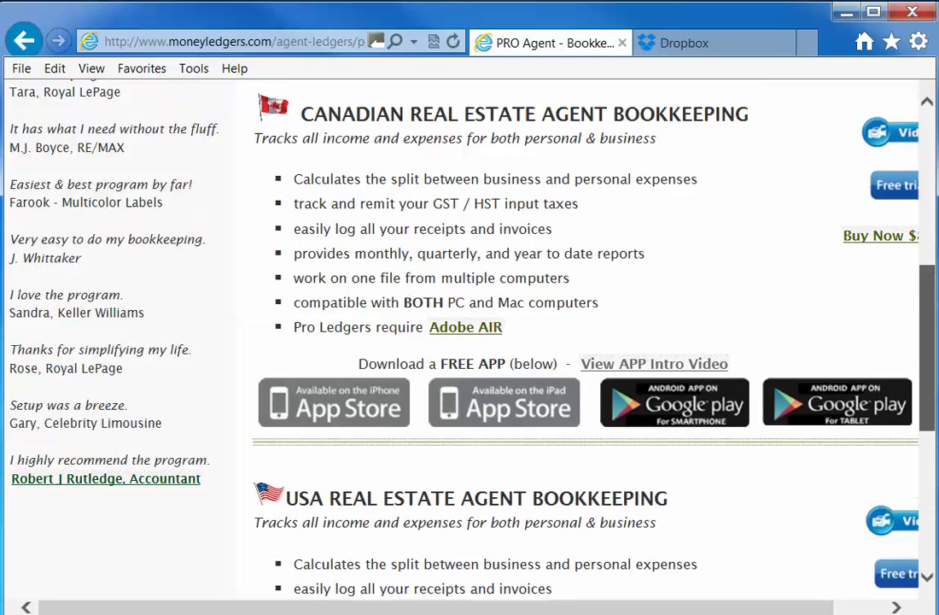
click(665, 406)
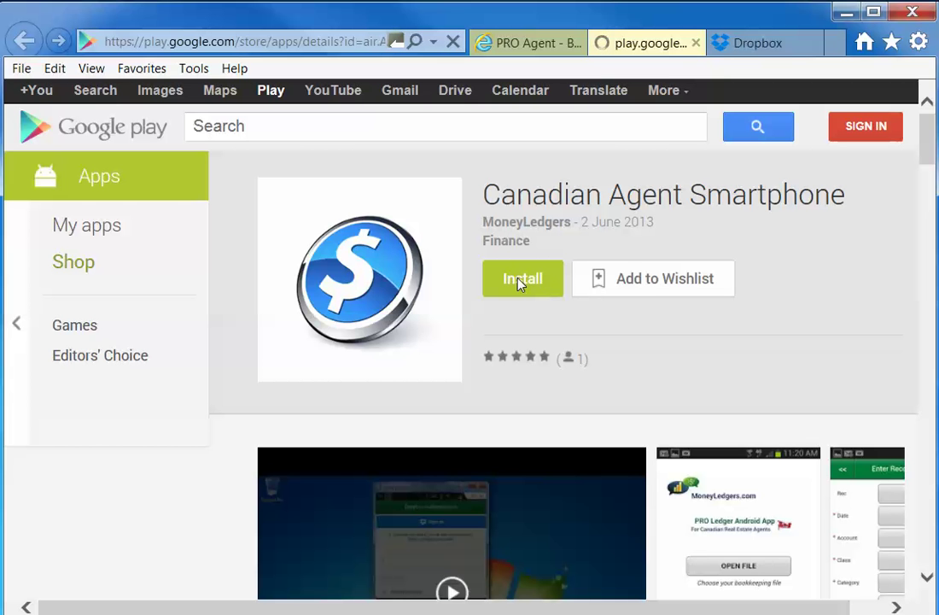
click(519, 283)
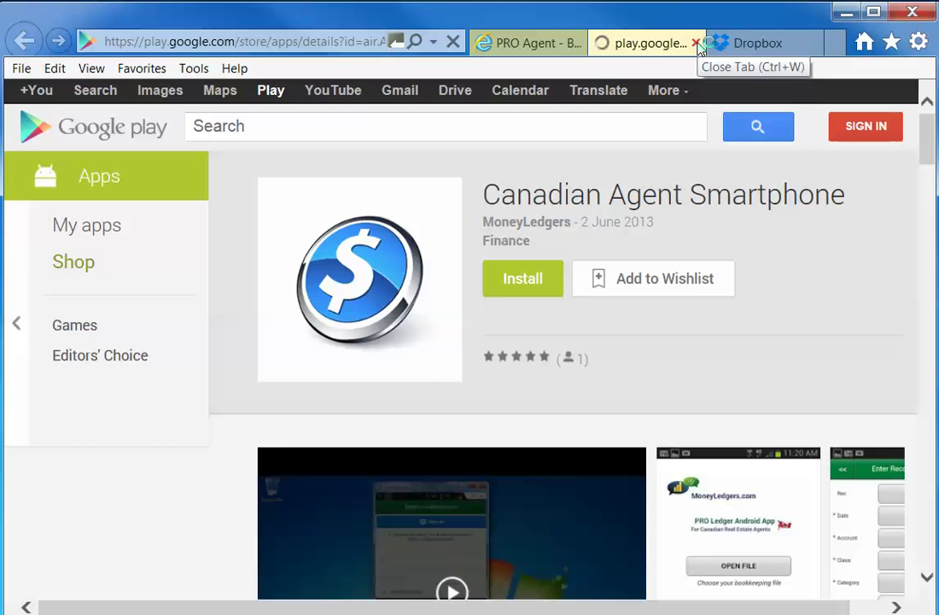
click(696, 43)
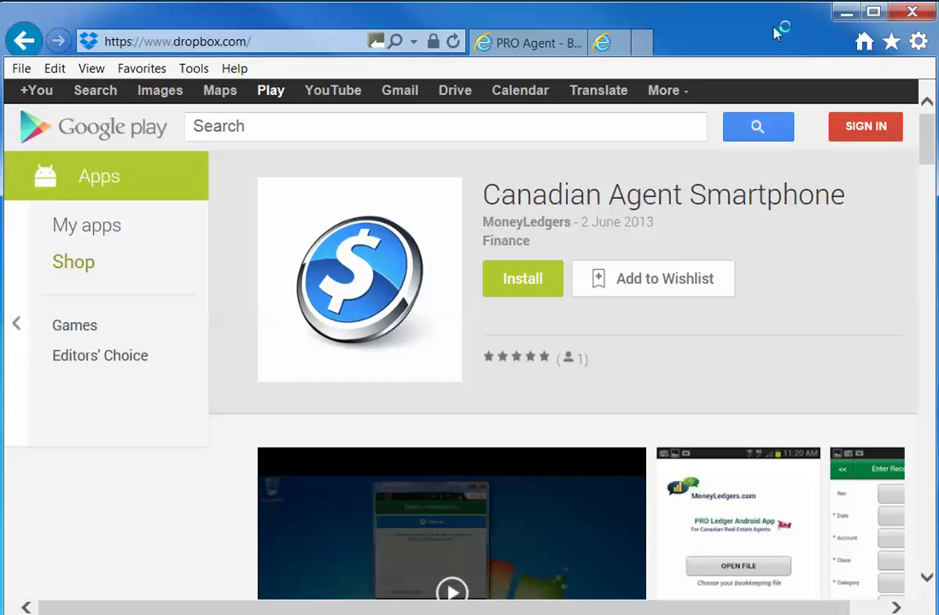
key(super+d)
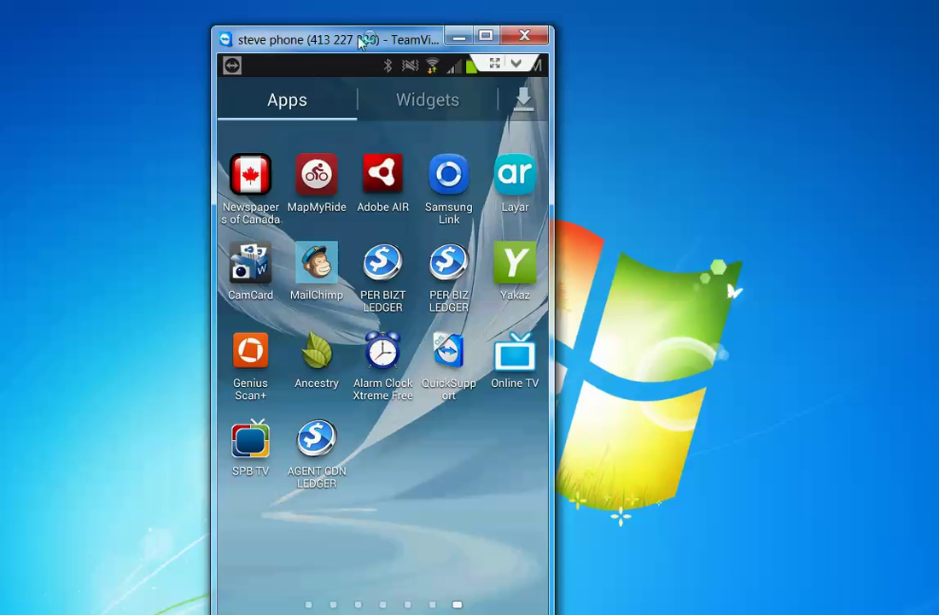
Centre the TeamViewer phone view and launch the AGENT CDN LEDGER app
drag(347, 38, 439, 29)
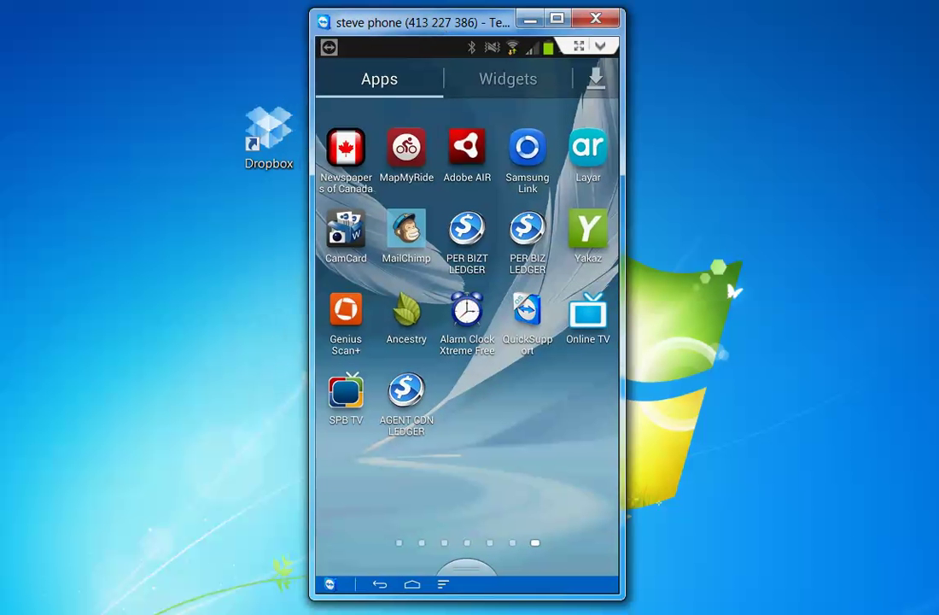
click(415, 395)
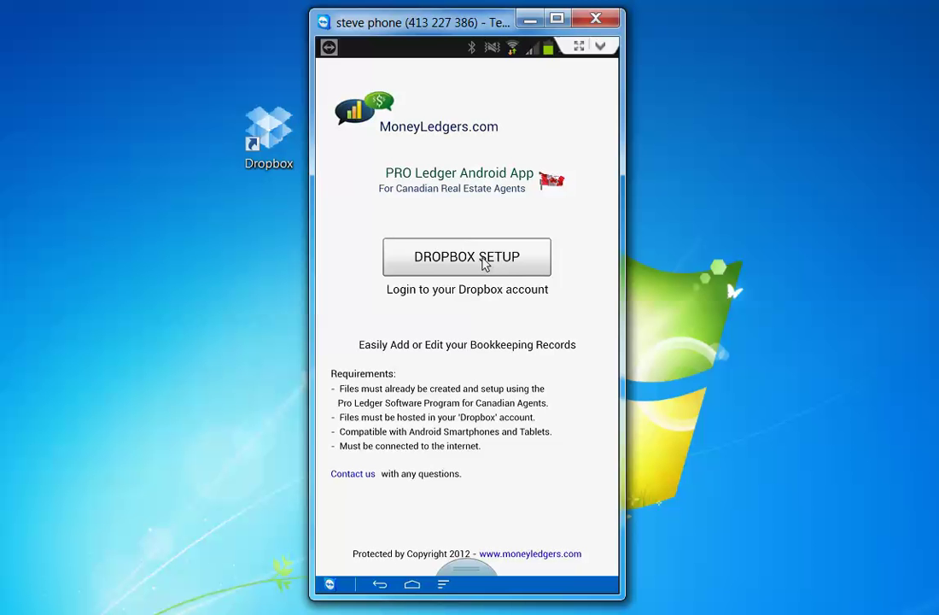
Enter the Dropbox account e-mail and password in the ledger app's Dropbox setup form
click(483, 265)
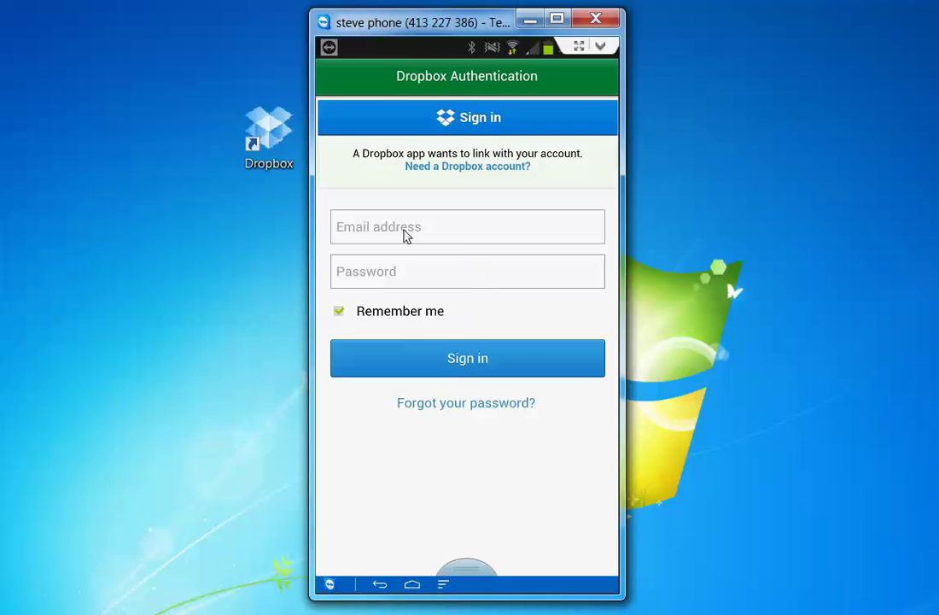
click(406, 234)
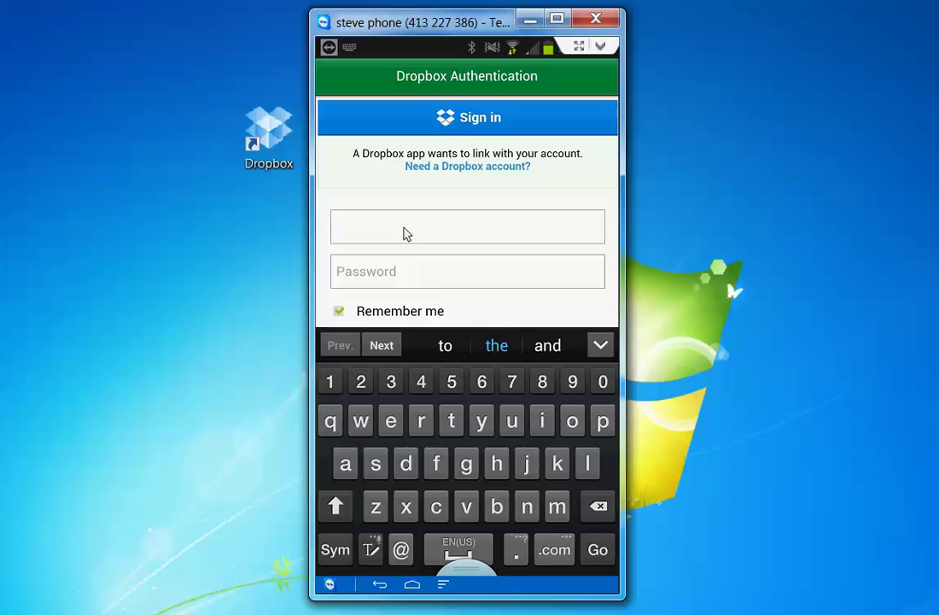
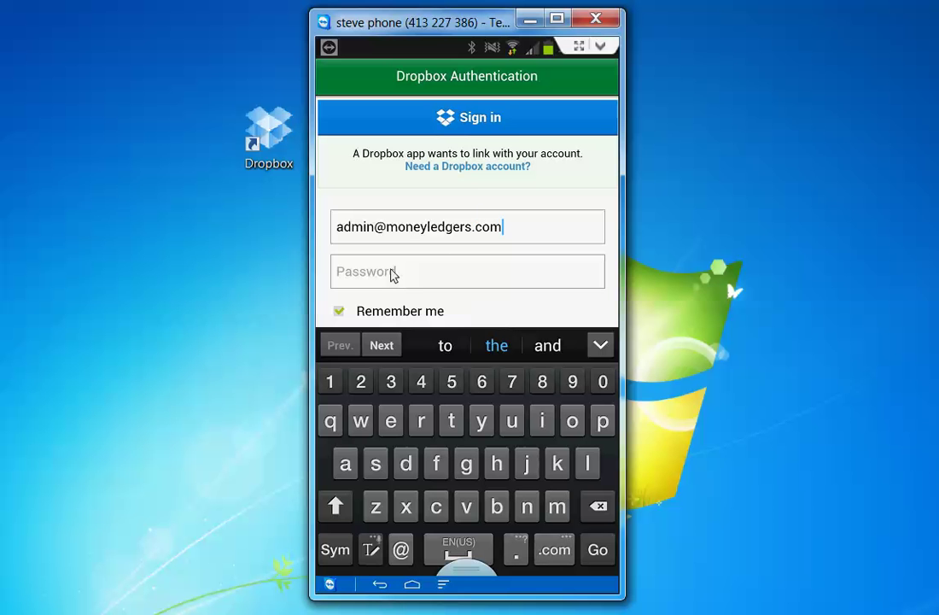
click(391, 273)
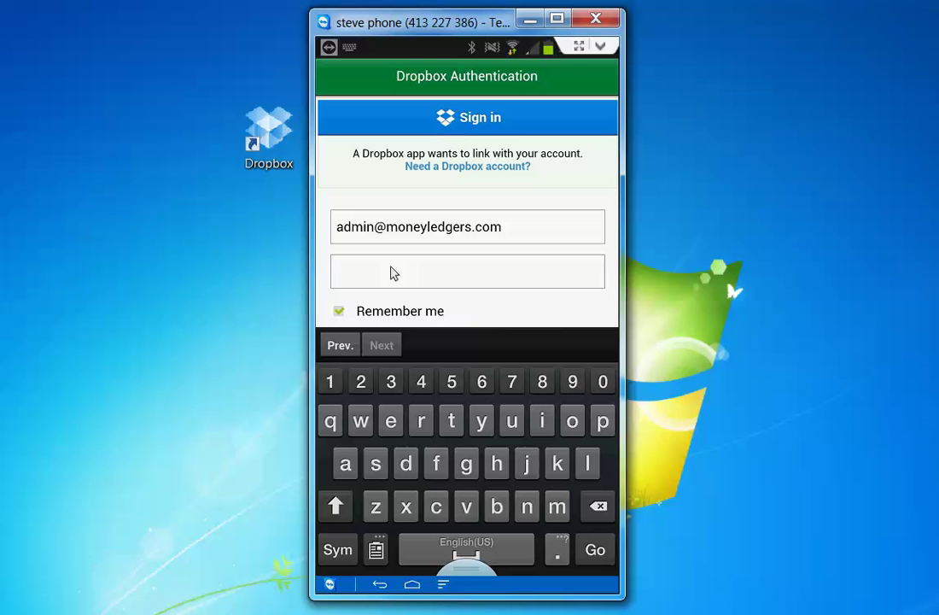
text(••••••••••)
click(342, 311)
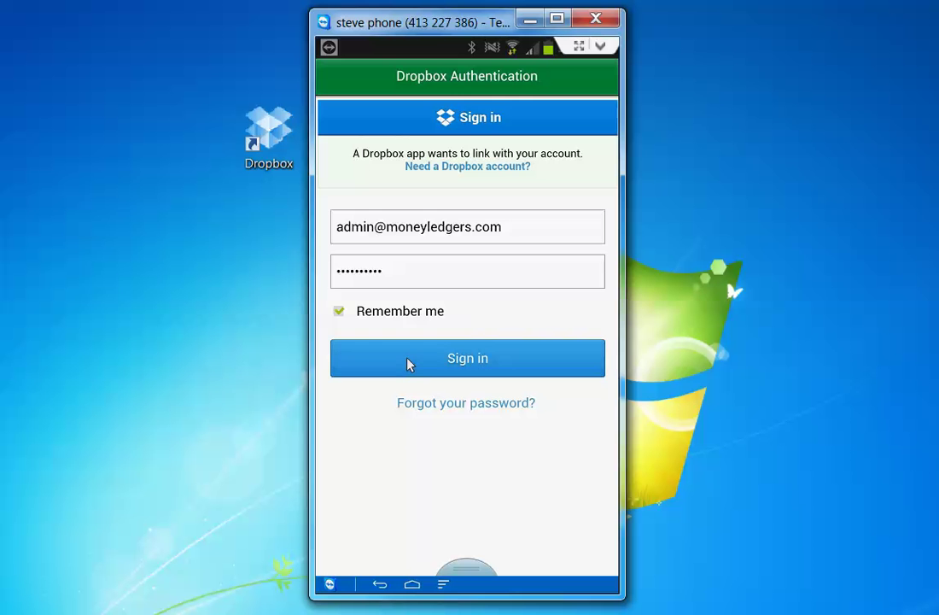
Sign in to Dropbox, skip saving the password, and allow Pro Ledger Apps file access
click(408, 364)
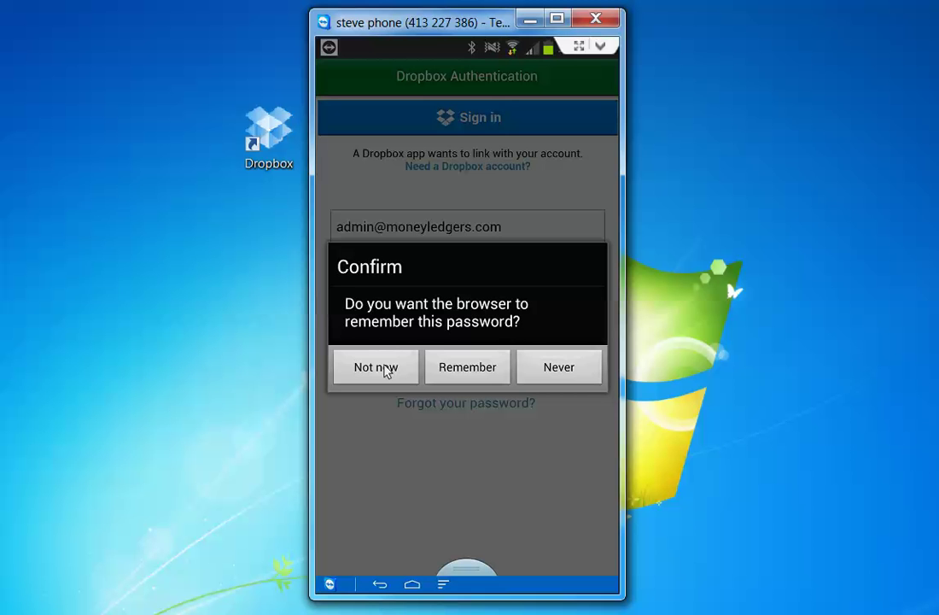
click(385, 371)
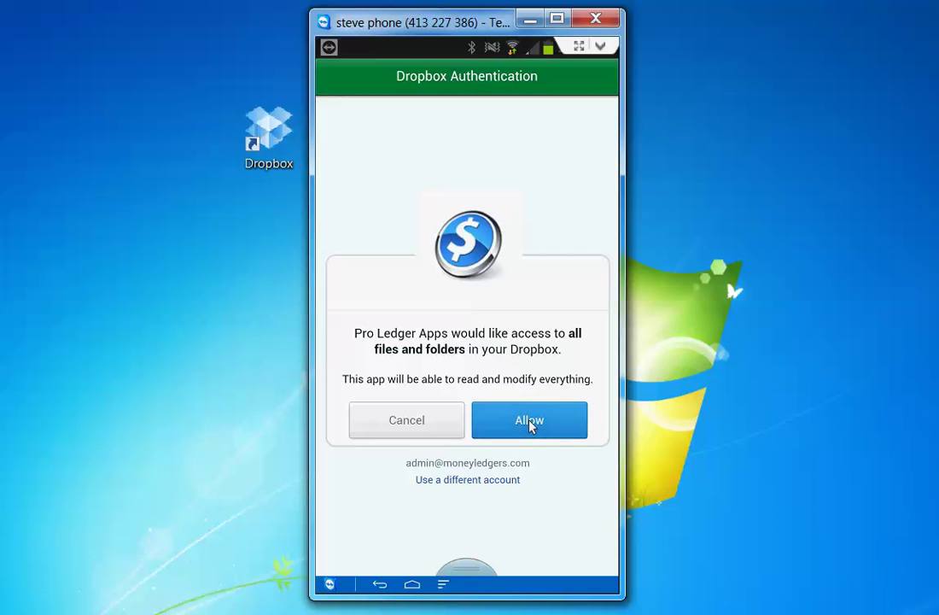
click(529, 424)
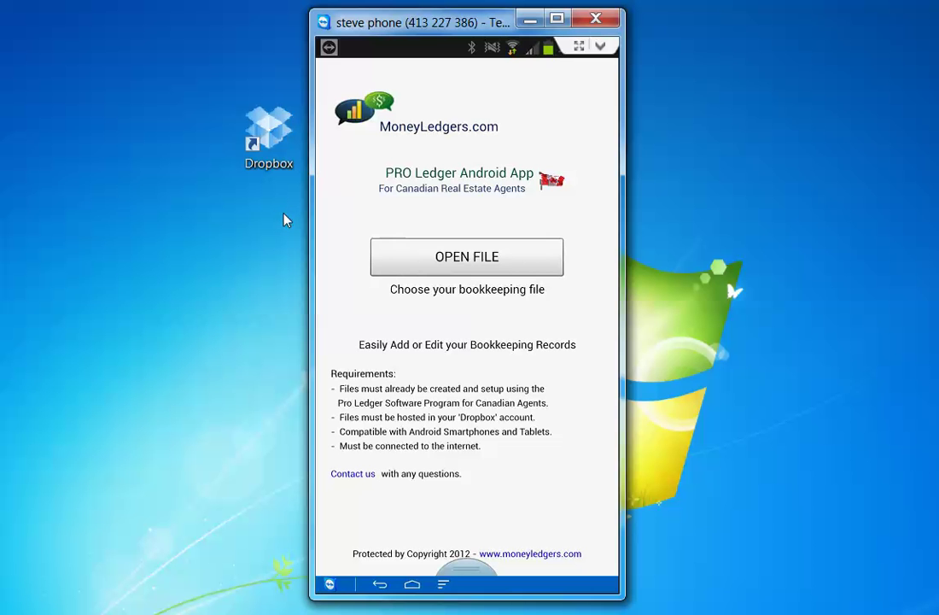
click(455, 258)
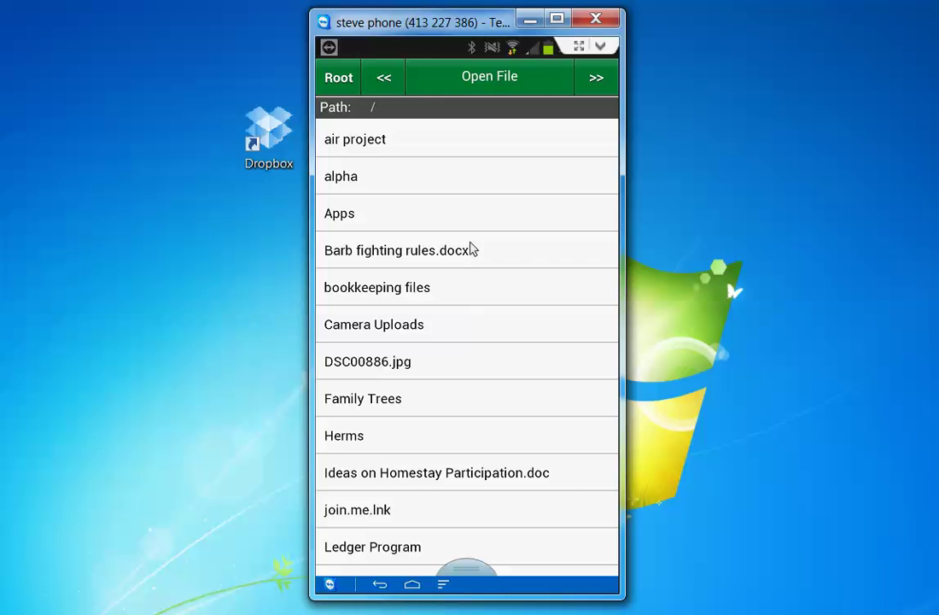
Open ABC bookkeeping.ledger from the Dropbox 'bookkeeping files' folder
click(386, 292)
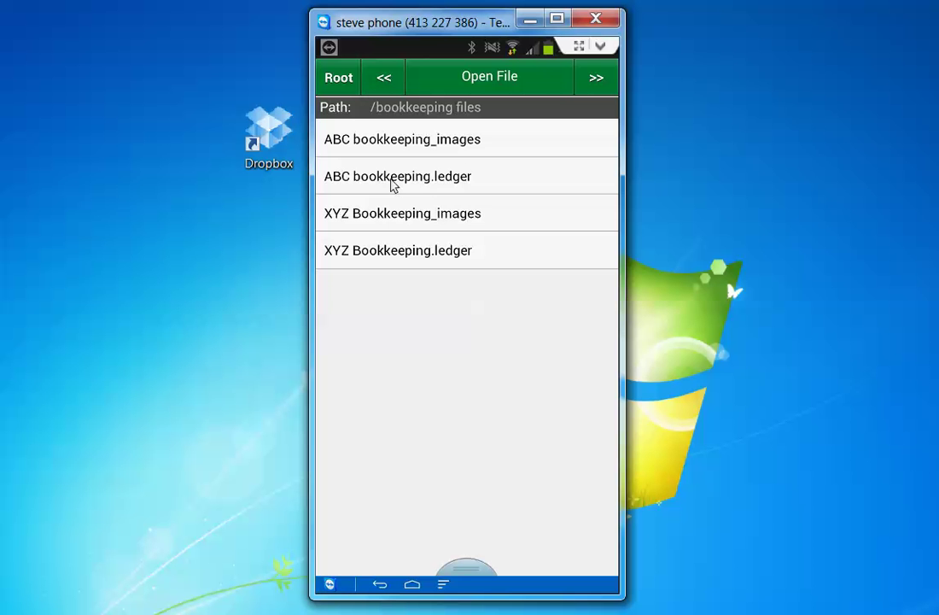
click(393, 186)
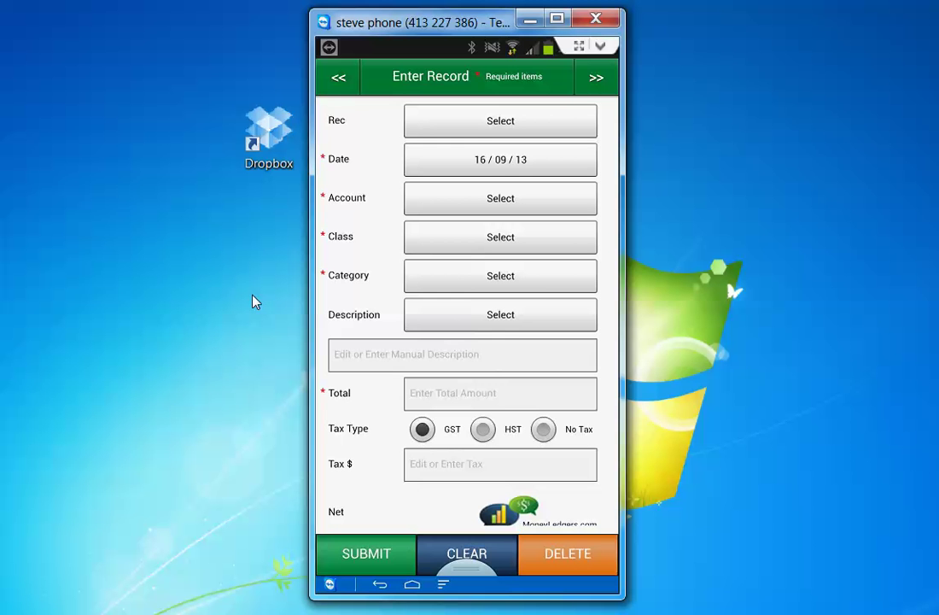
Set the record date to 17/09/13, account to Visa and class to Business
click(471, 170)
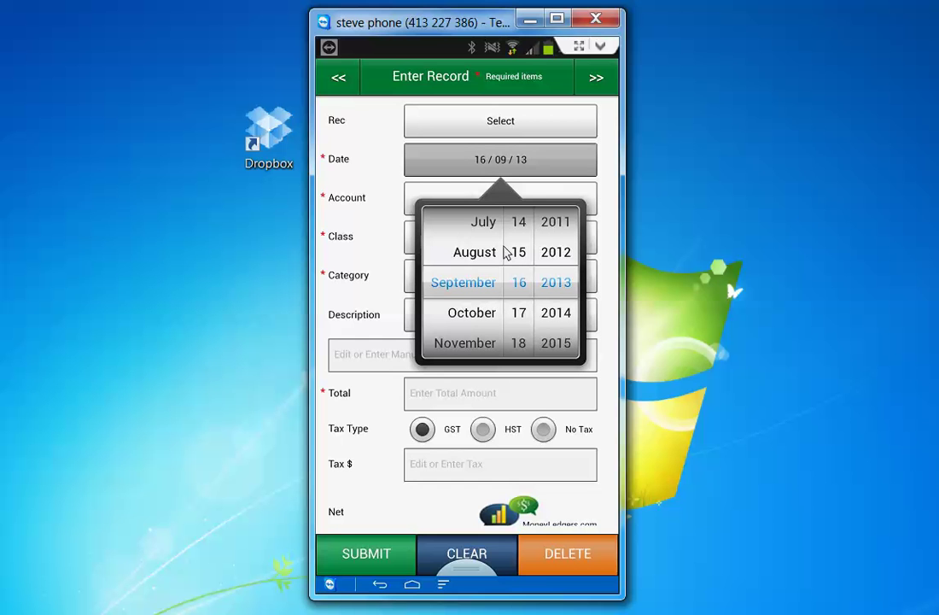
click(521, 319)
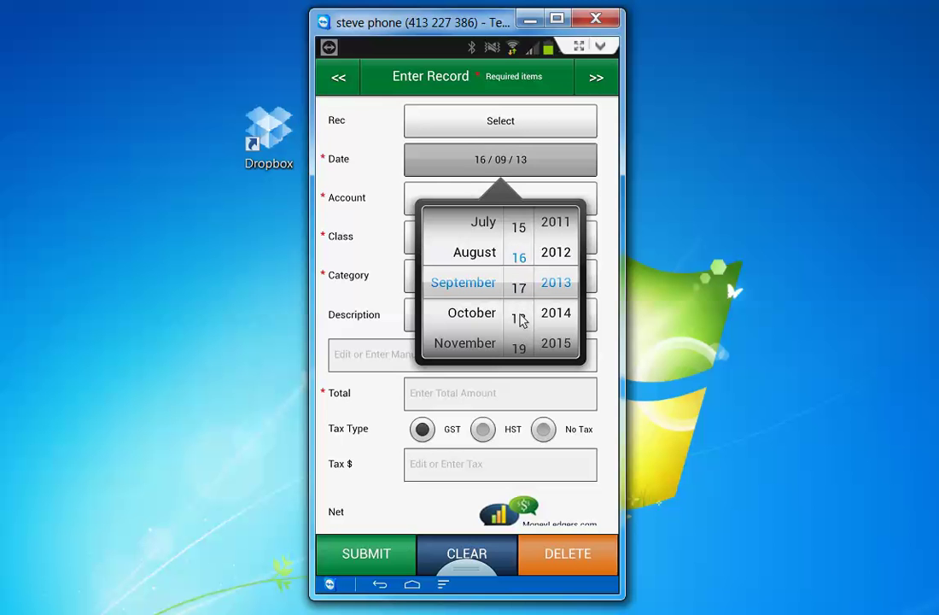
click(419, 195)
click(433, 207)
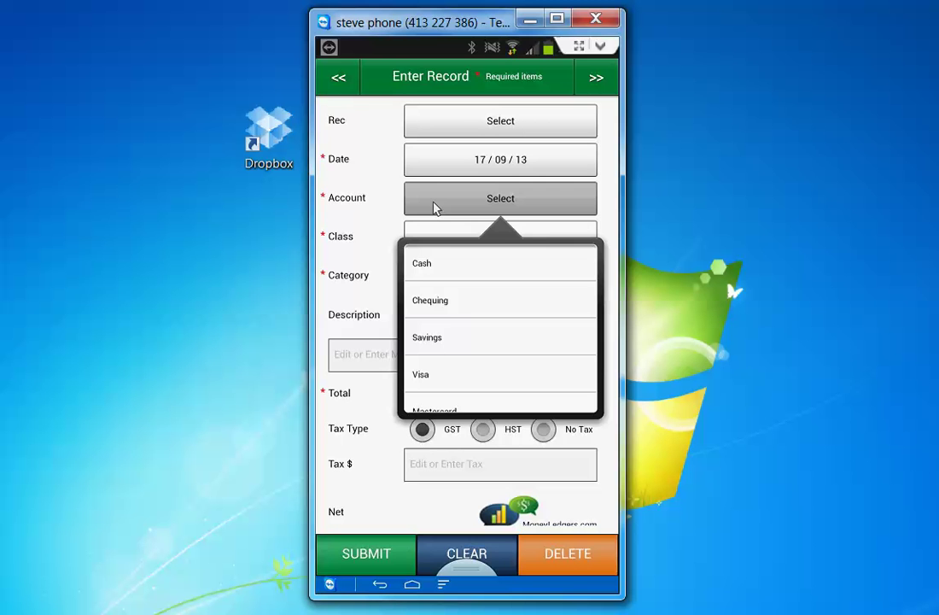
click(435, 380)
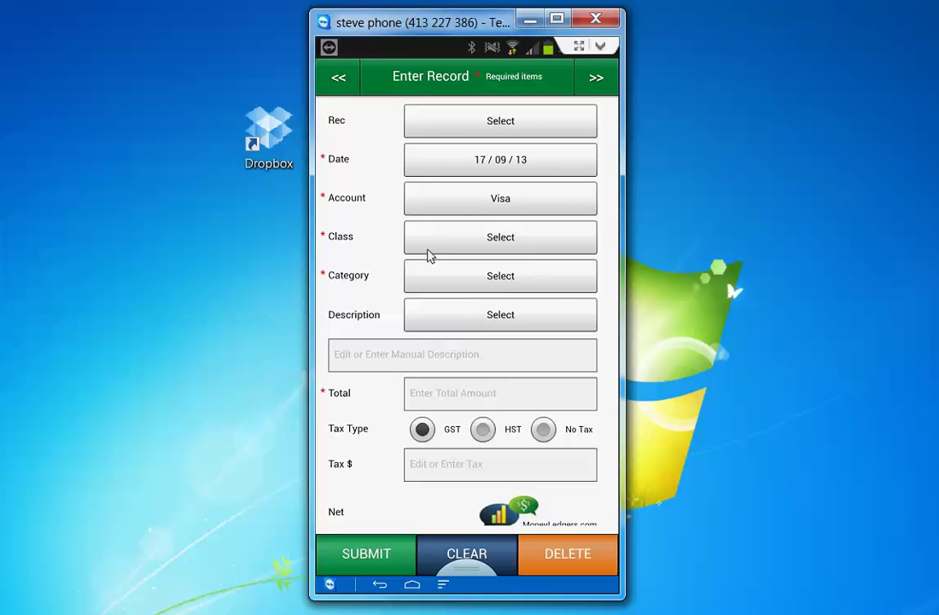
click(452, 241)
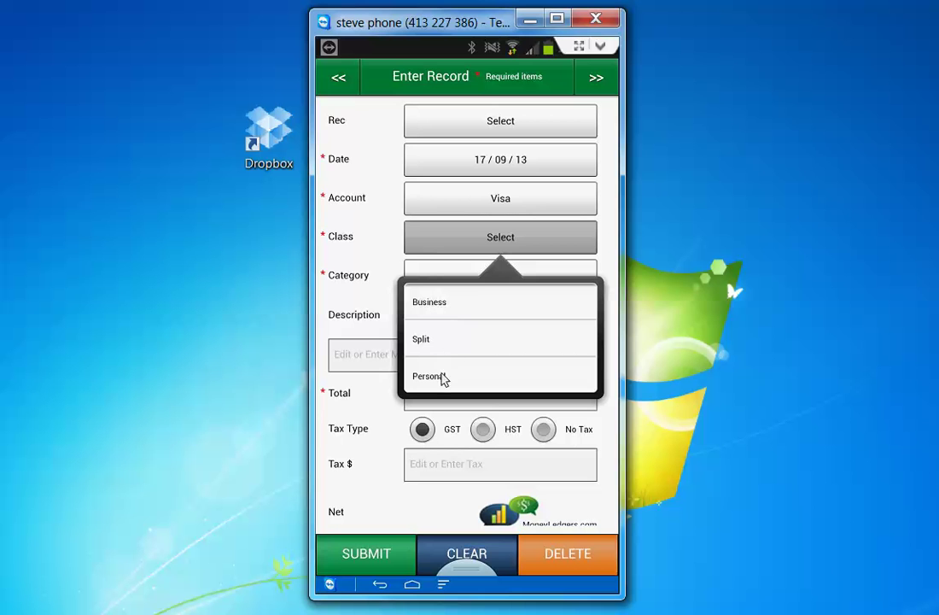
click(453, 310)
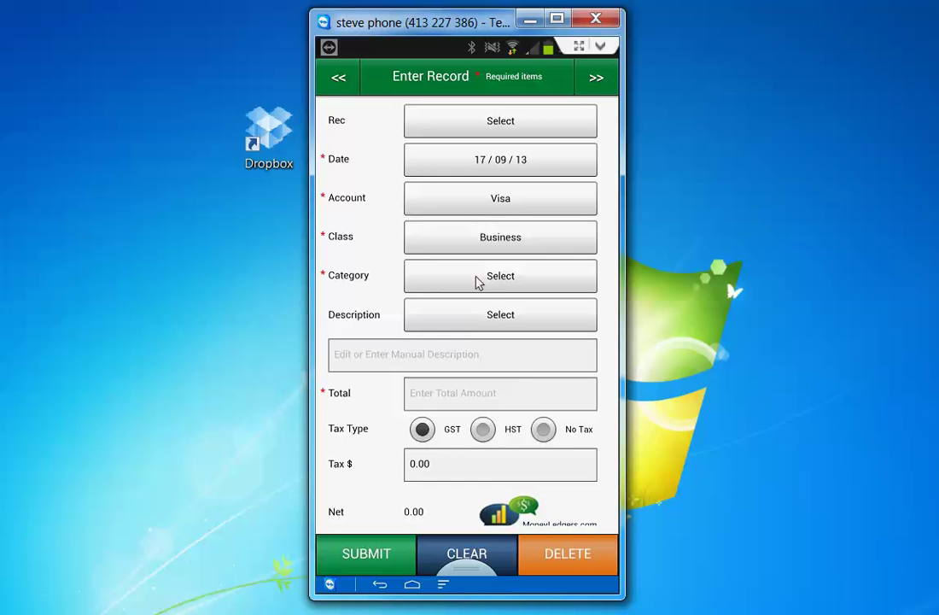
Set the category to Other and enter the description 'items for business'
click(478, 283)
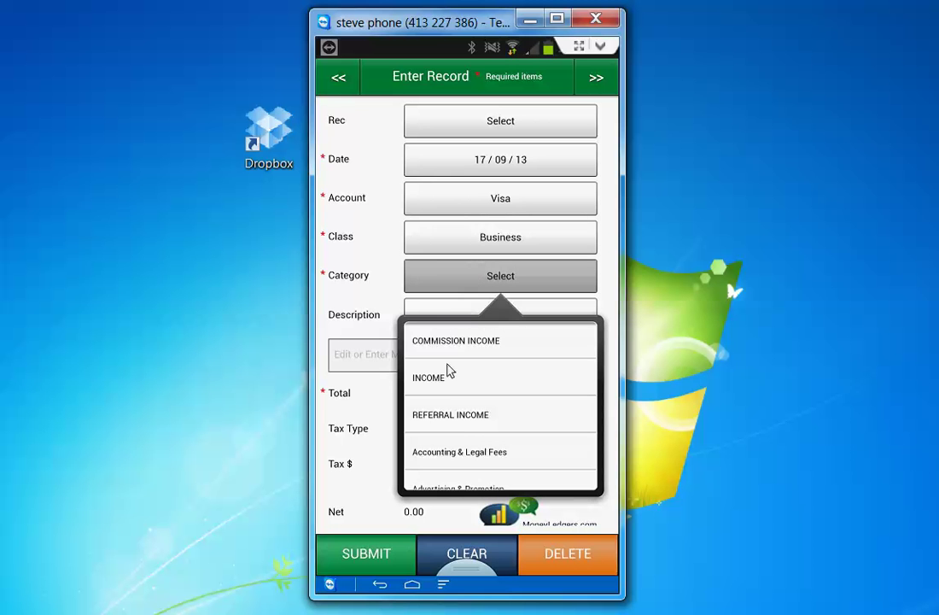
scroll(435, 401, down, 10)
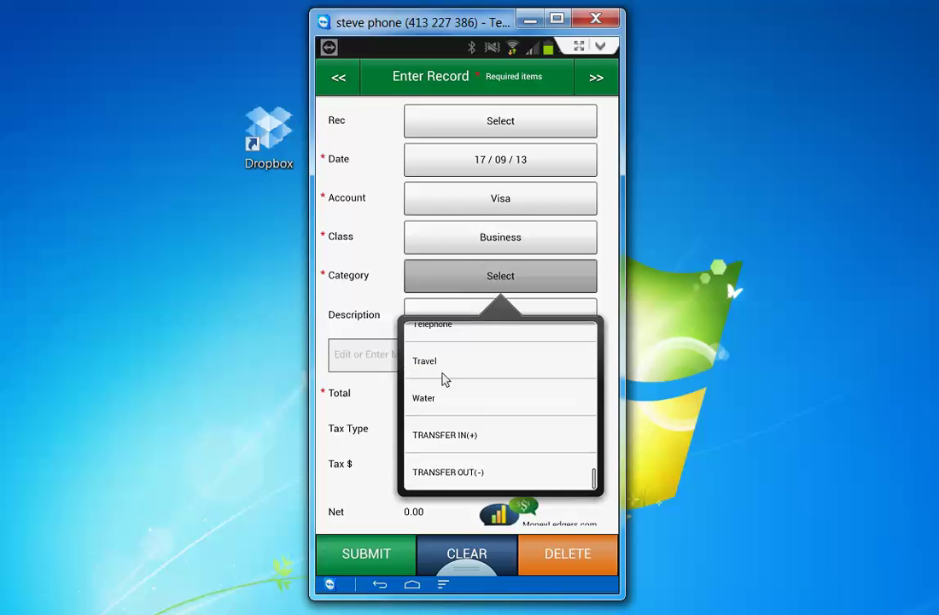
scroll(445, 380, up, 5)
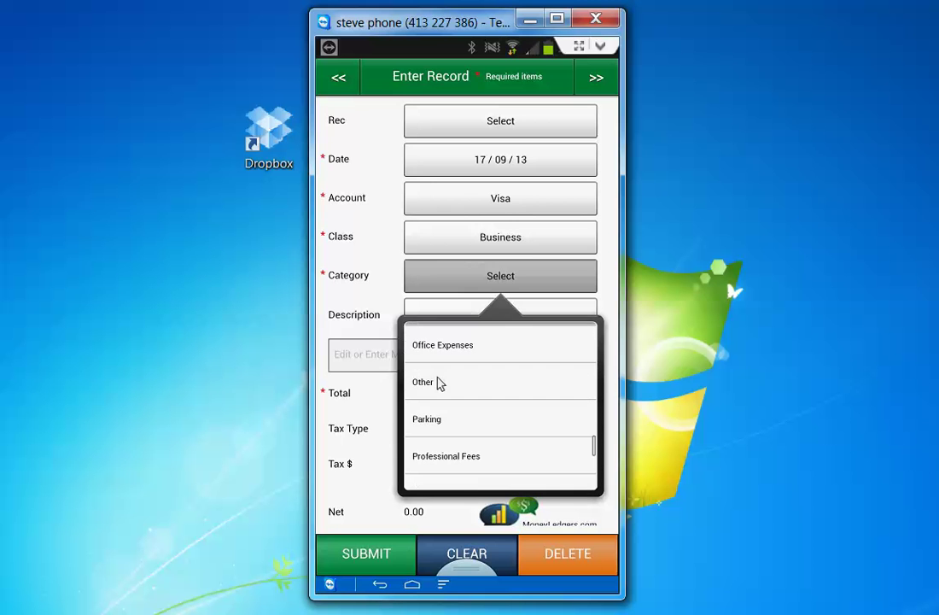
click(438, 384)
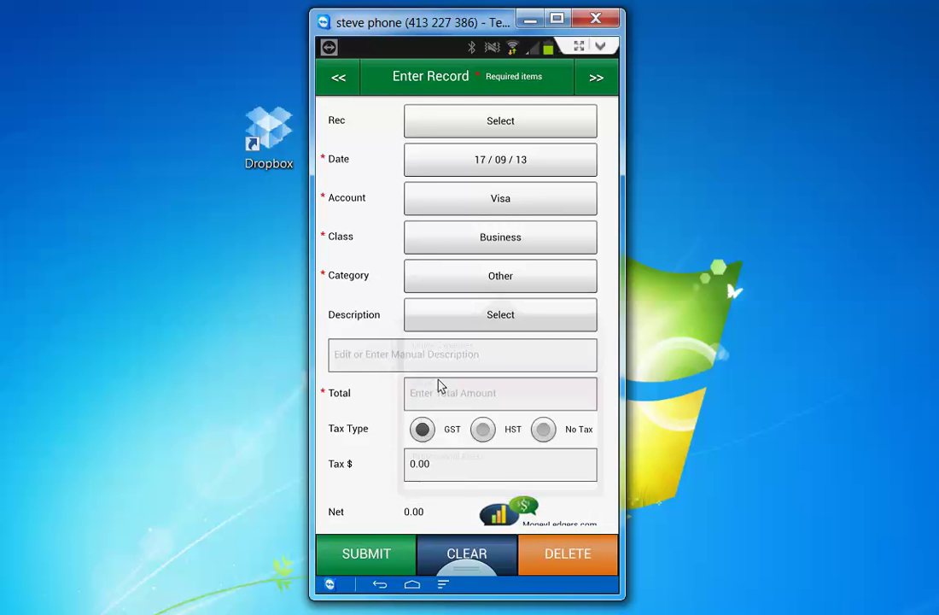
click(462, 321)
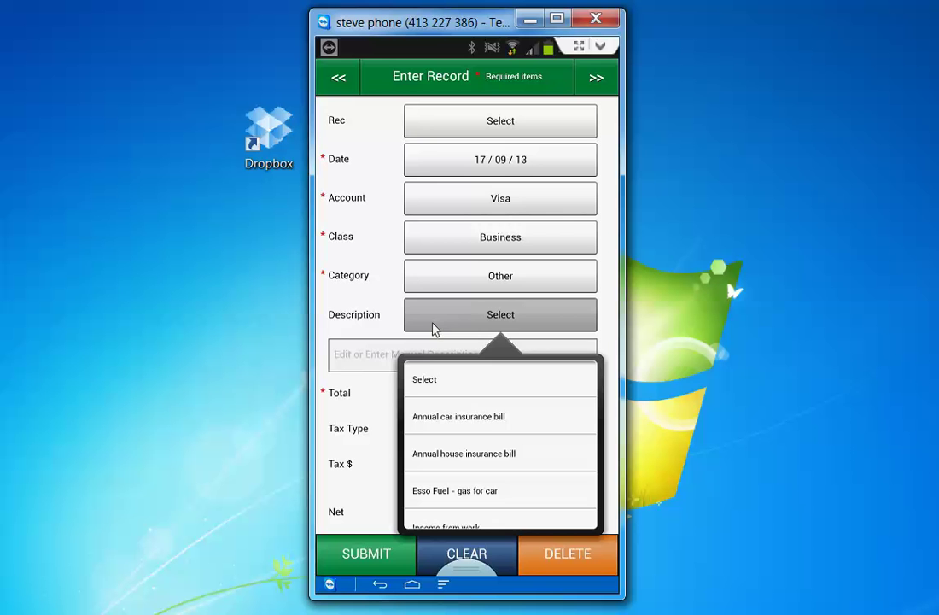
click(378, 358)
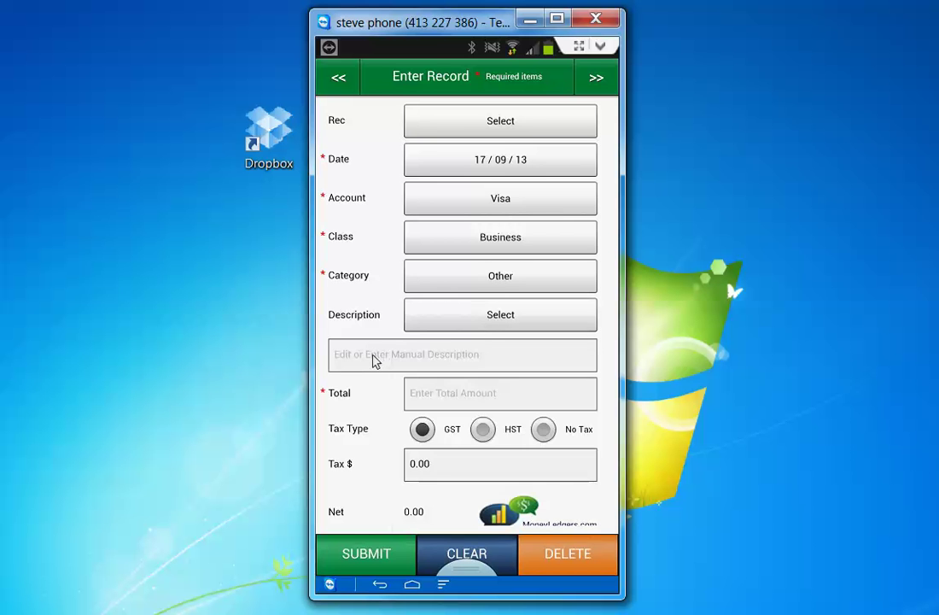
click(376, 358)
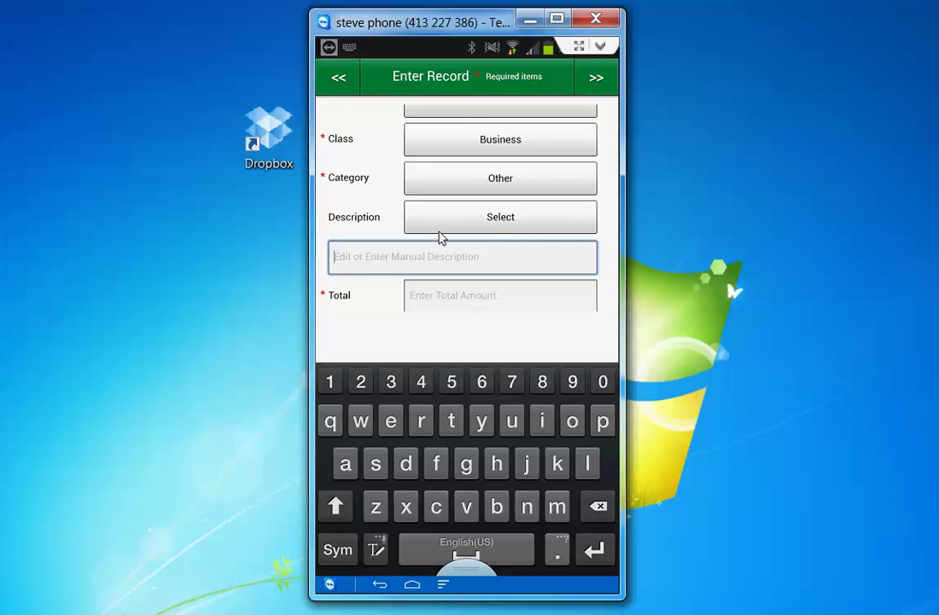
text(items for )
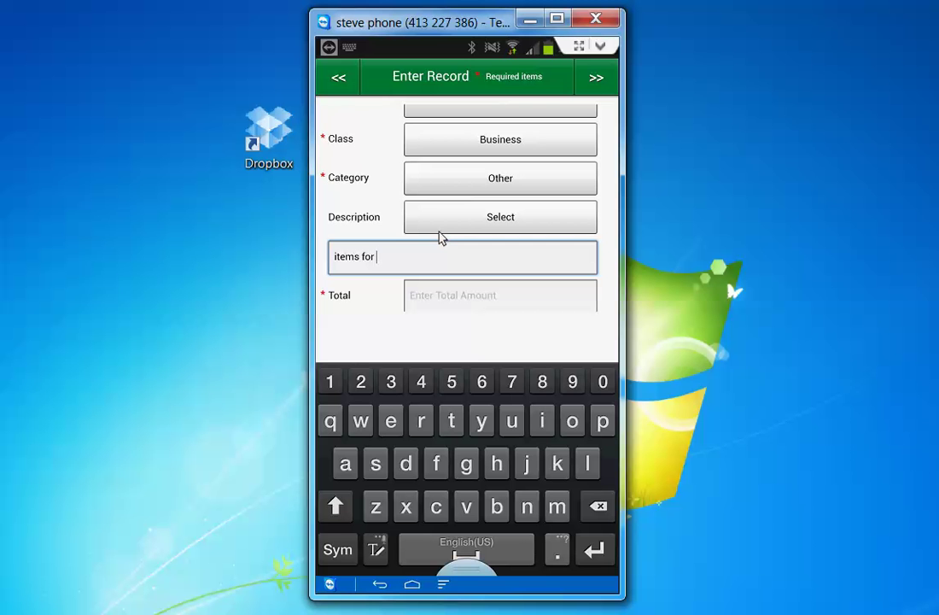
text(business)
click(386, 309)
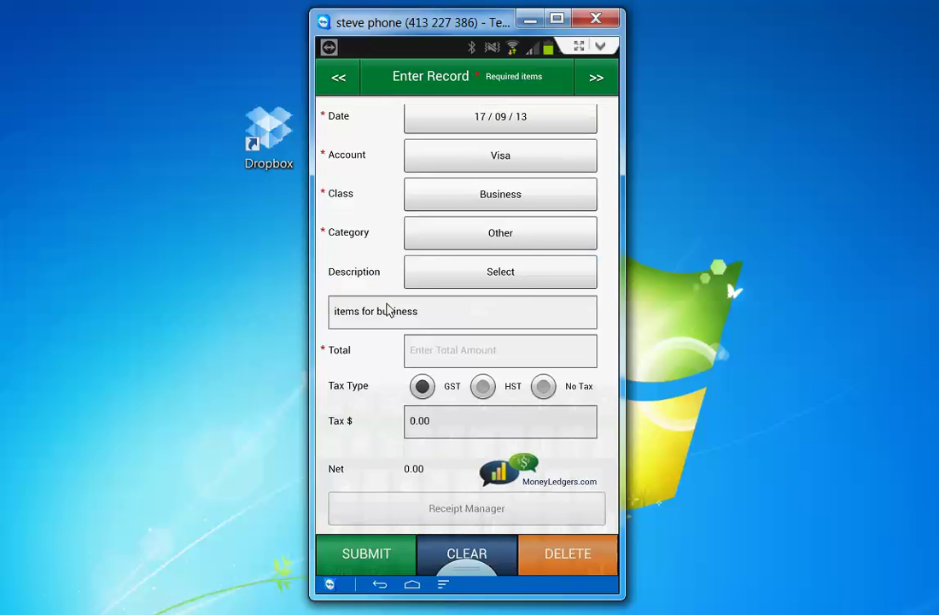
Enter a 5.64 total, giving 0.27 GST and 5.37 net, and submit the record
click(437, 357)
text(5)
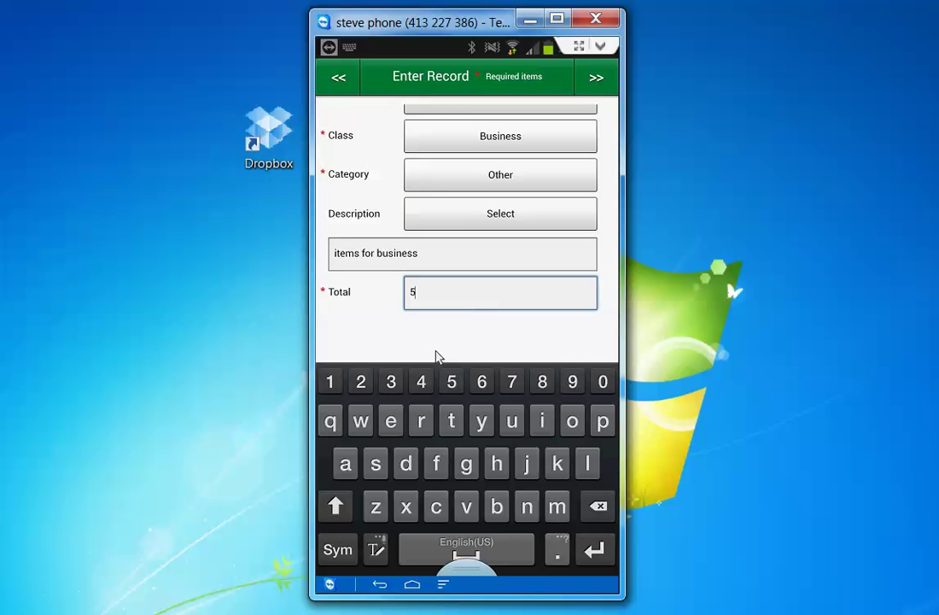
text(.64)
key(Return)
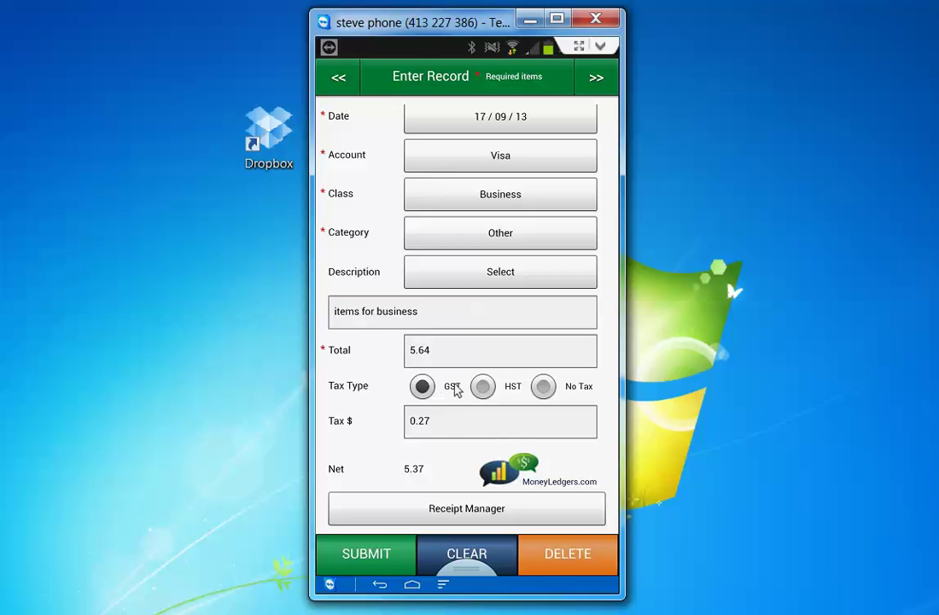
click(436, 425)
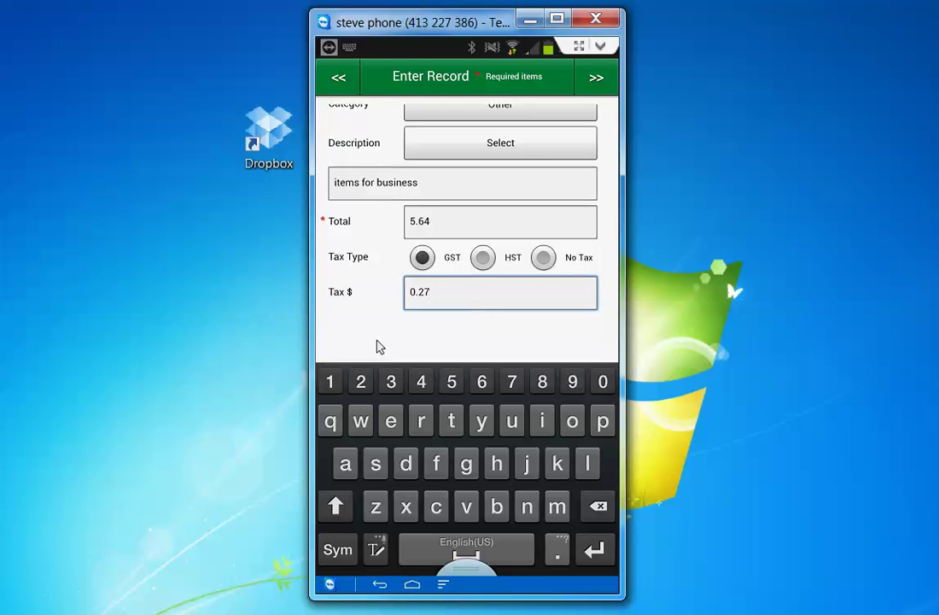
click(380, 347)
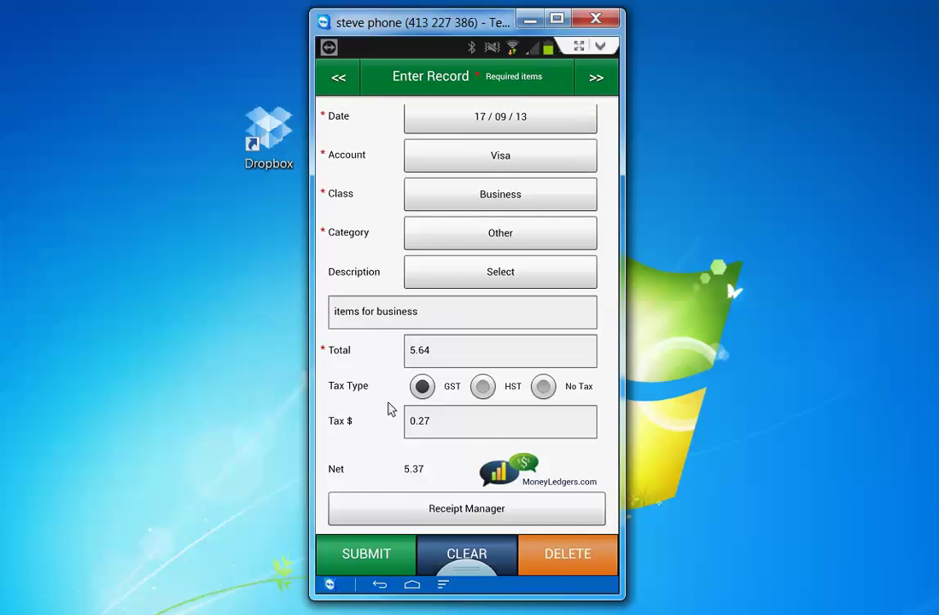
click(367, 557)
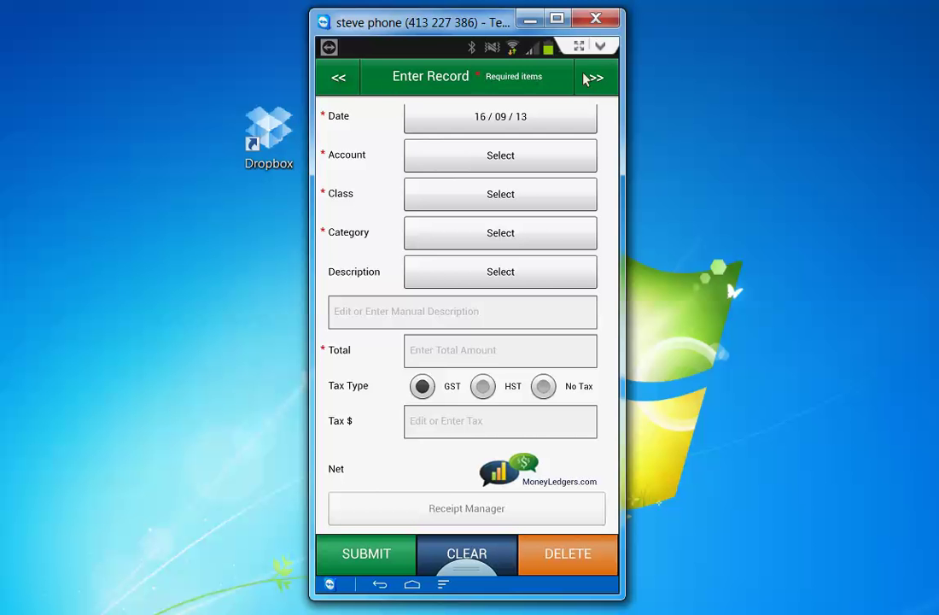
Reload the submitted 17/09/13 Visa Business 5.64 record using the << arrow
click(345, 79)
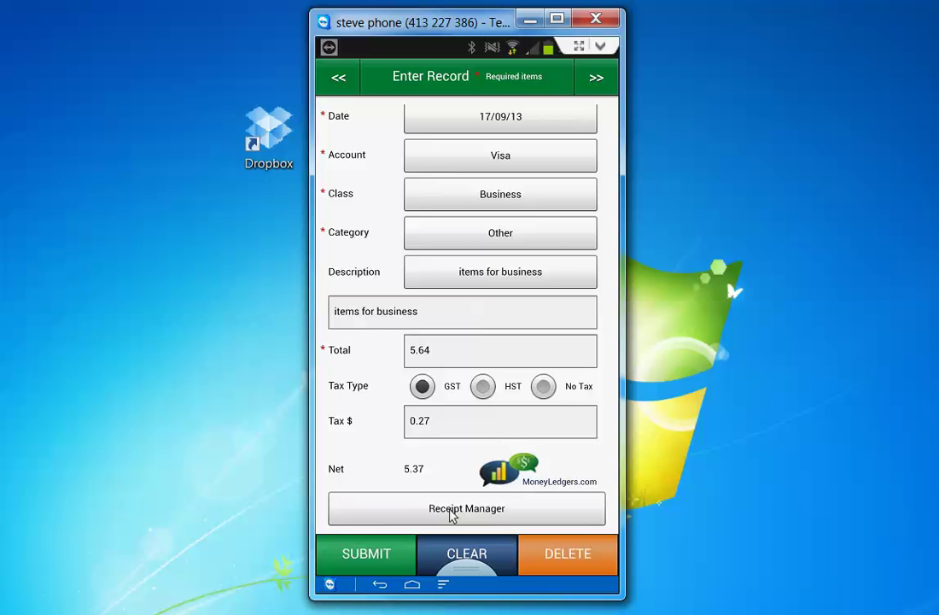
Scan the $5.64 paper receipt via Receipt Manager, producing 2013-9-16 14.9.54.jpg
click(452, 515)
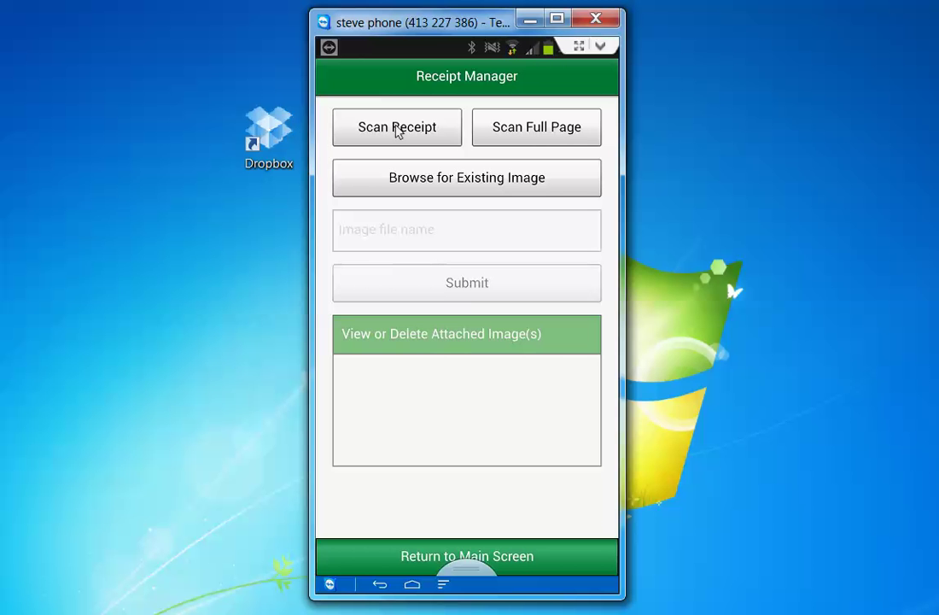
click(395, 129)
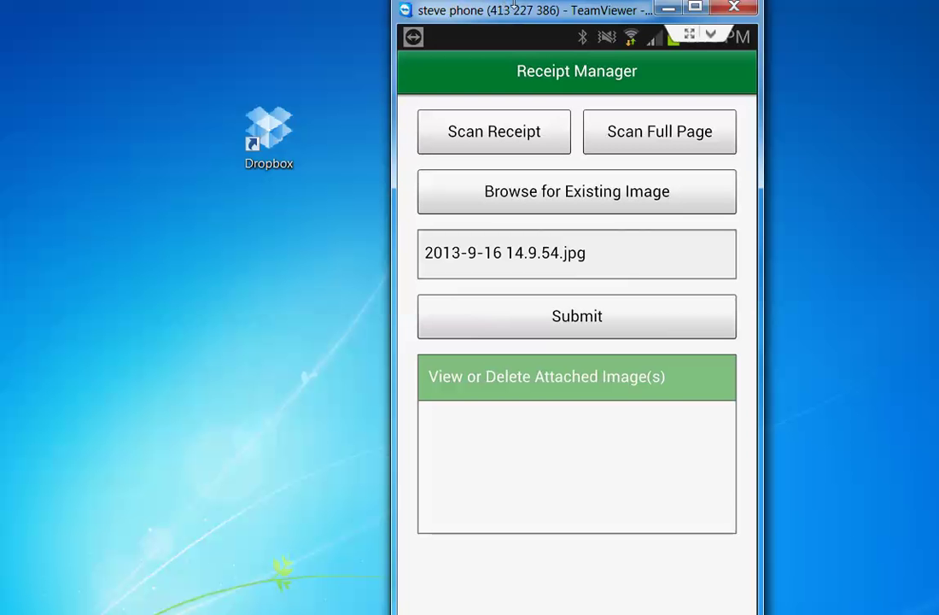
Submit 2013-9-16 14.9.54.jpg as the record's attachment and display the $5.64 receipt photo
mouse_move(512, 7)
mouse_down()
mouse_move(517, 42)
mouse_move(515, 19)
mouse_move(505, 68)
mouse_move(509, 28)
mouse_up()
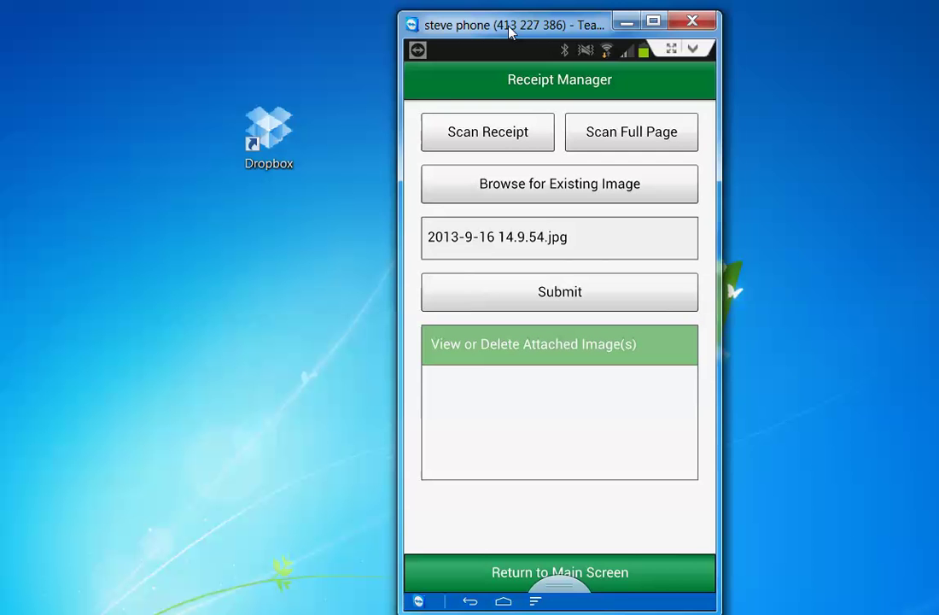
click(480, 243)
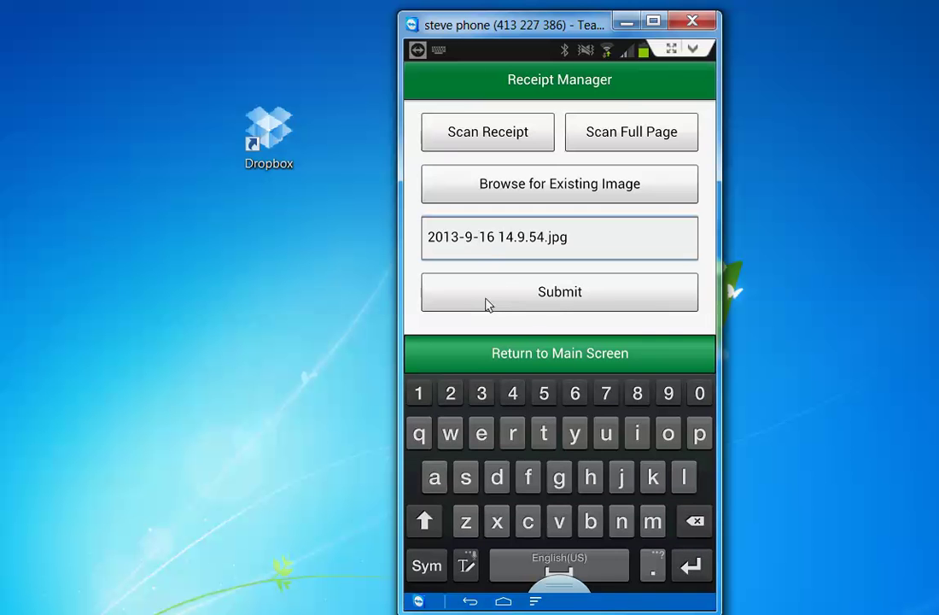
click(486, 306)
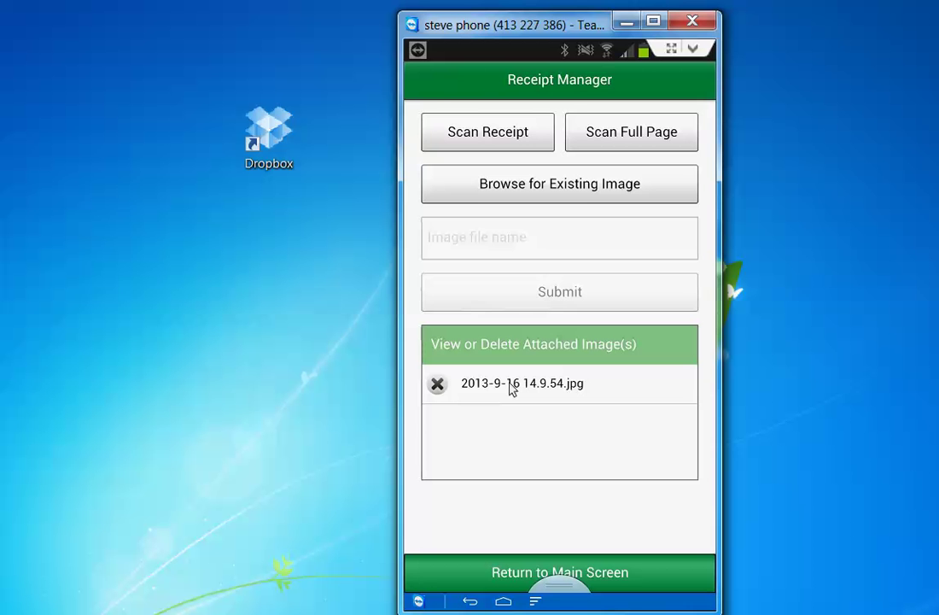
click(512, 387)
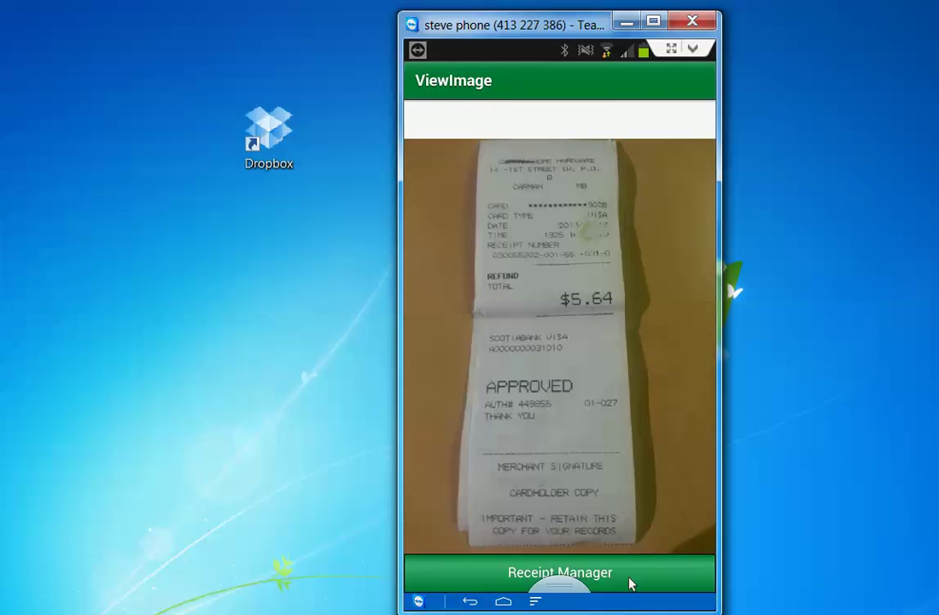
Exit the receipt photo and return to a blank Enter Record form dated 16/09/13
click(630, 583)
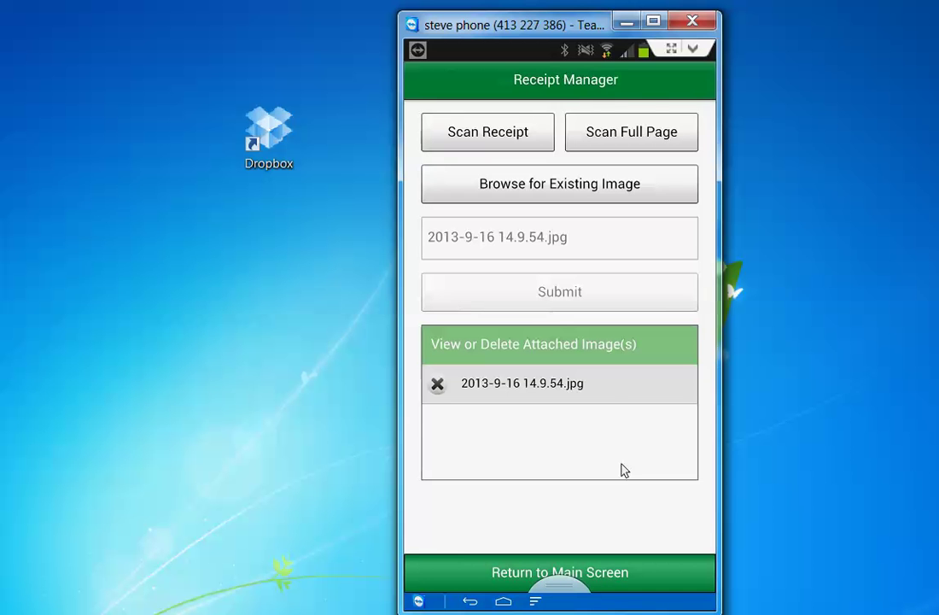
key(Escape)
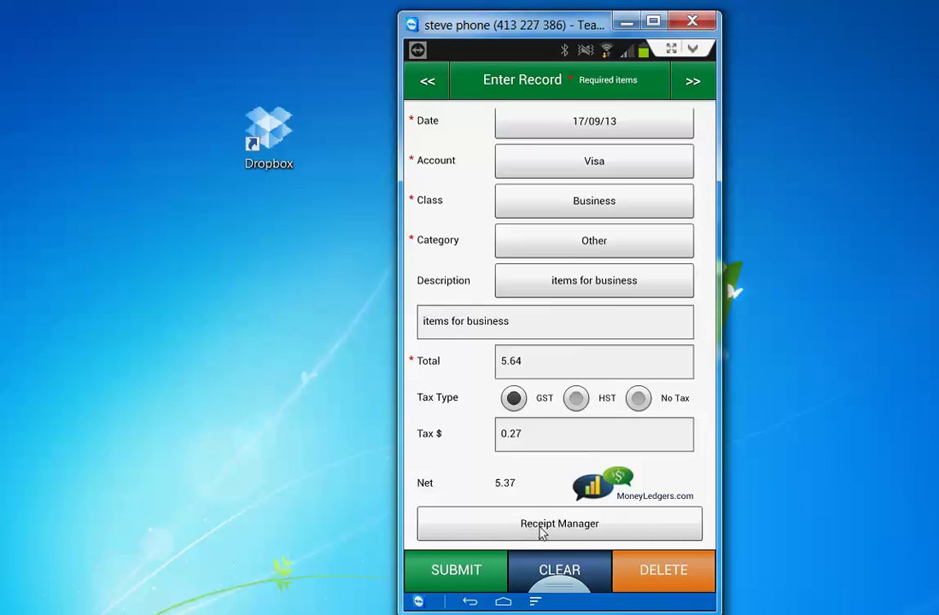
scroll(540, 530, up, 2)
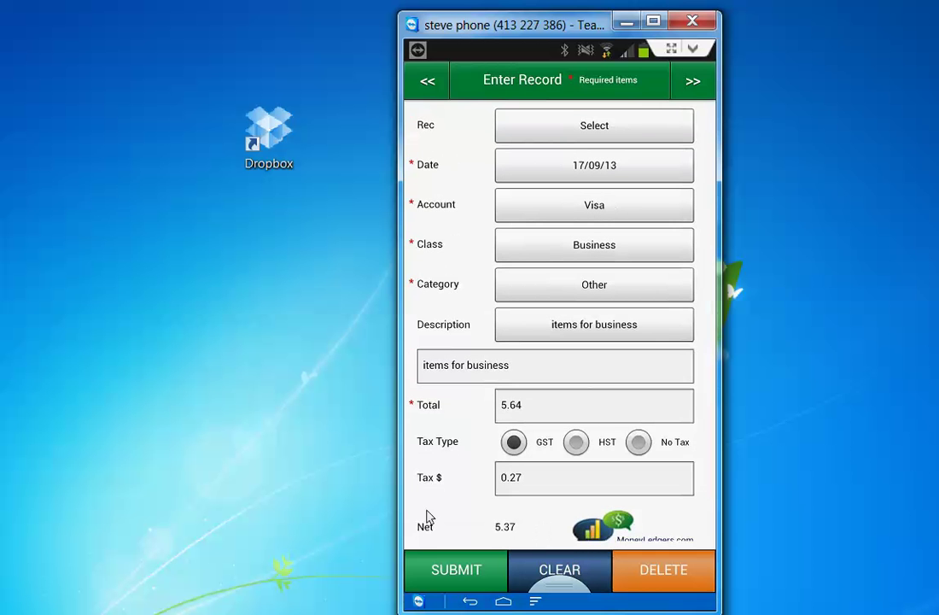
scroll(461, 530, down, 3)
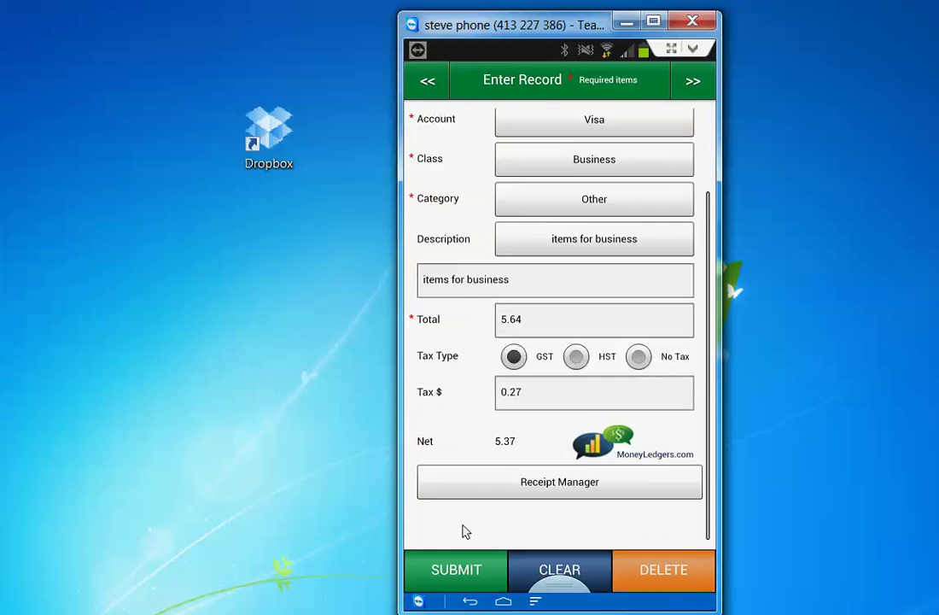
scroll(570, 558, up, 1)
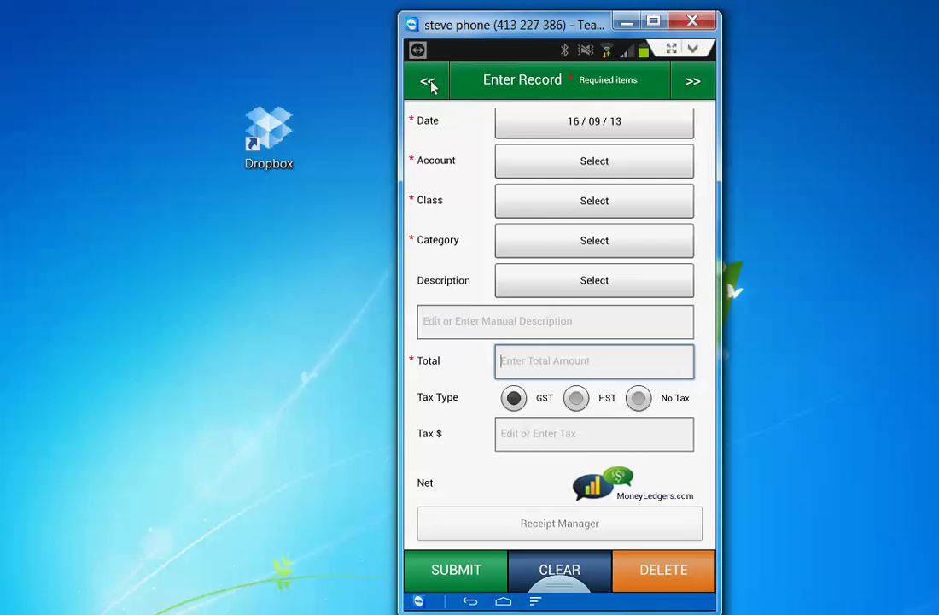
Reload the Visa Business record (total 5.64, GST 0.27, net 5.37) and review its Description list
click(693, 82)
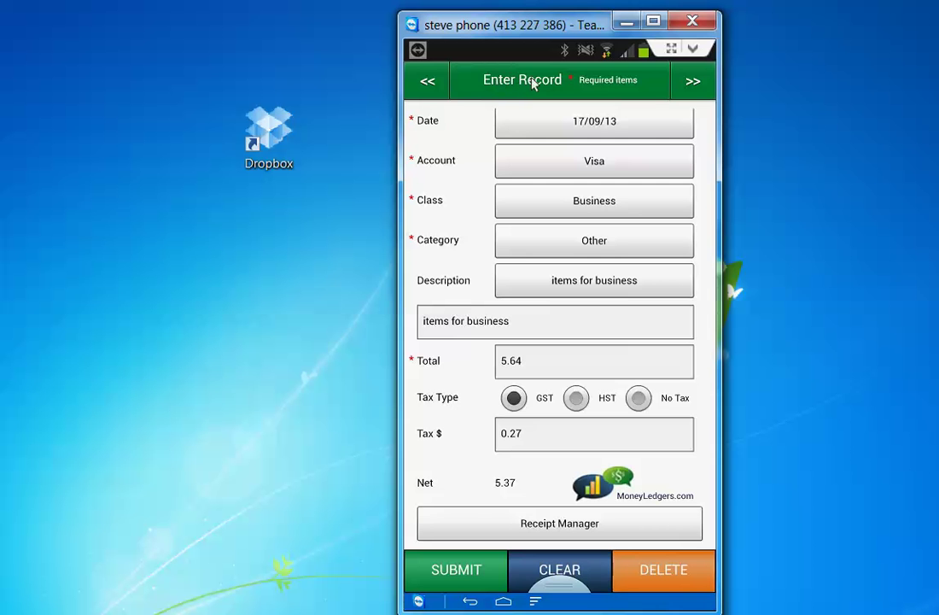
key(Menu)
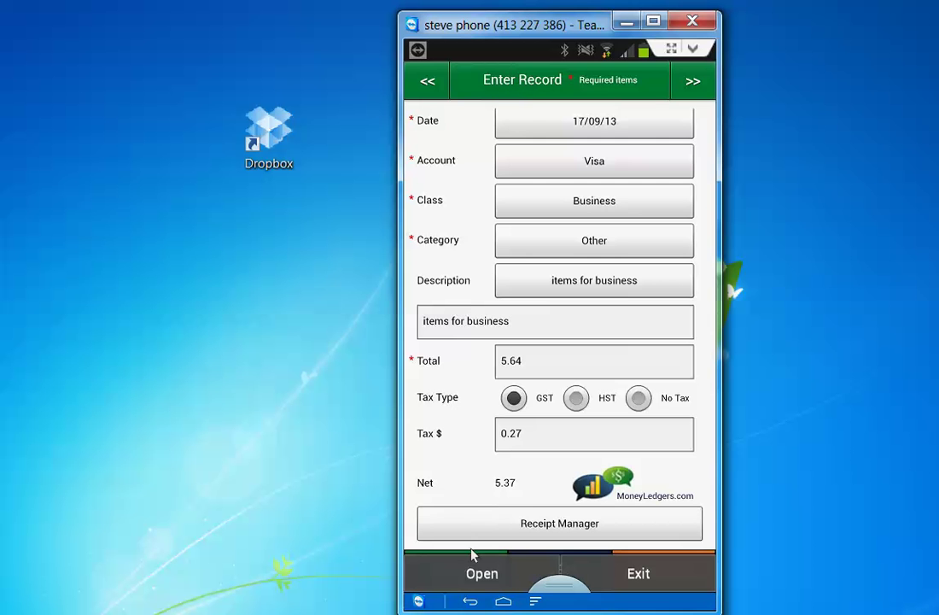
click(524, 329)
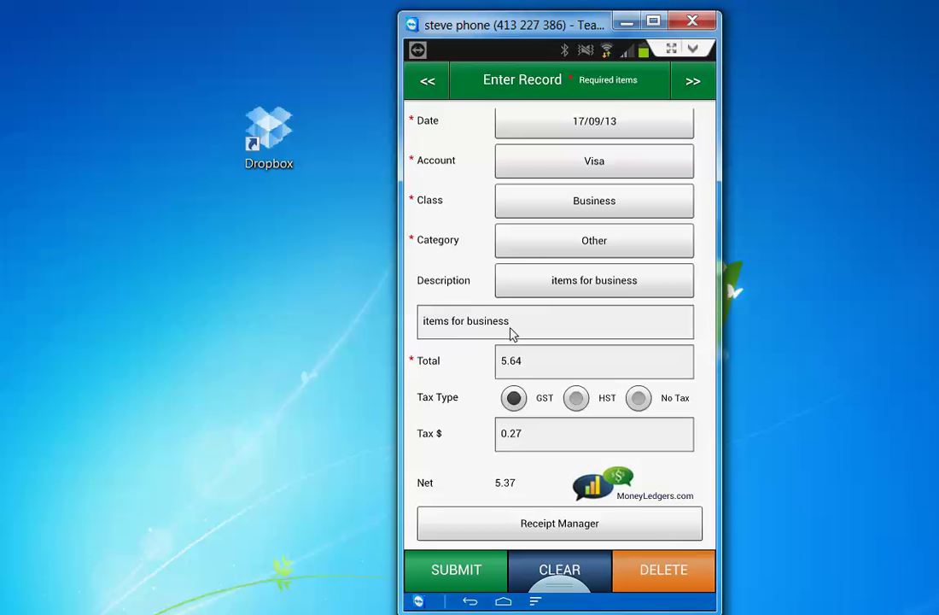
scroll(510, 332, up, 2)
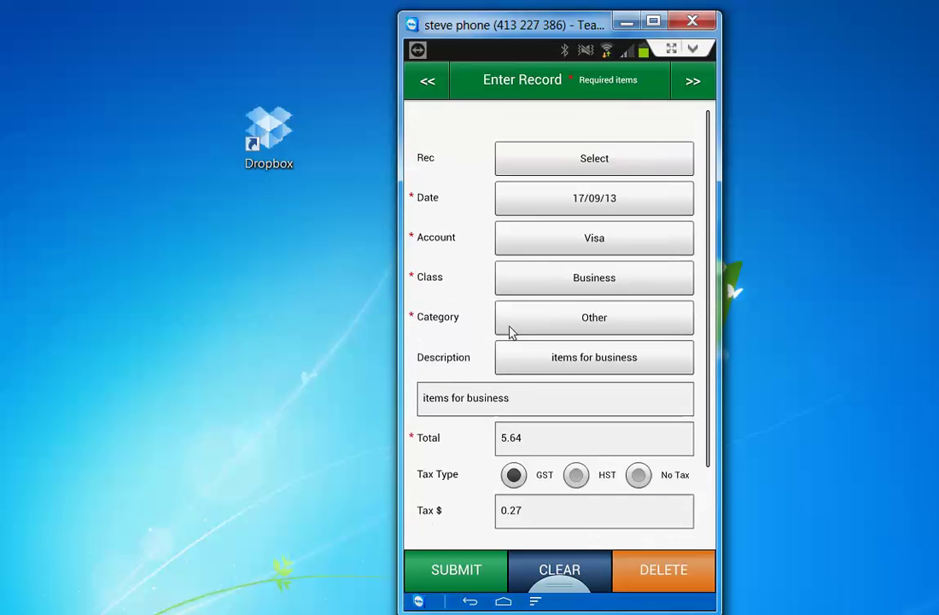
click(510, 332)
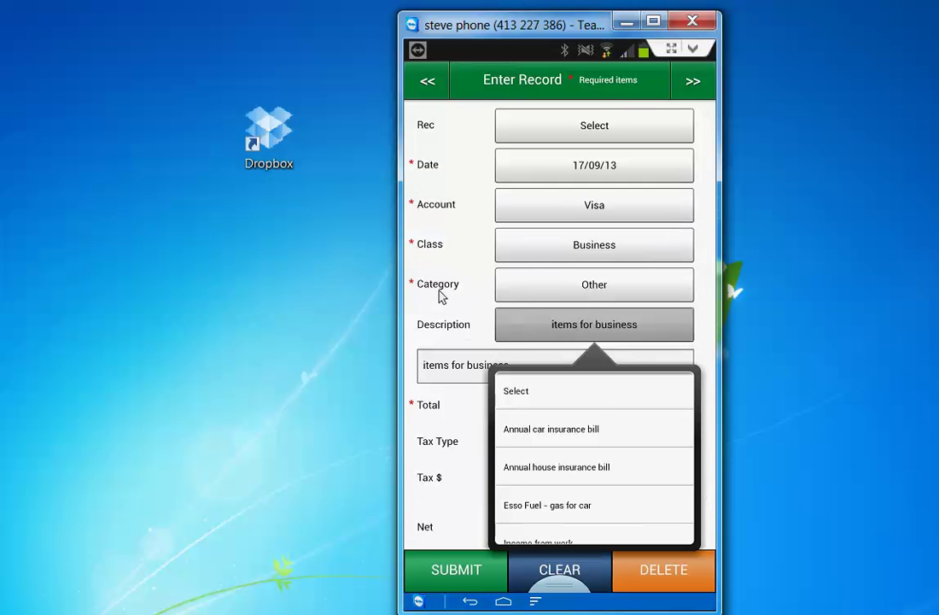
click(428, 409)
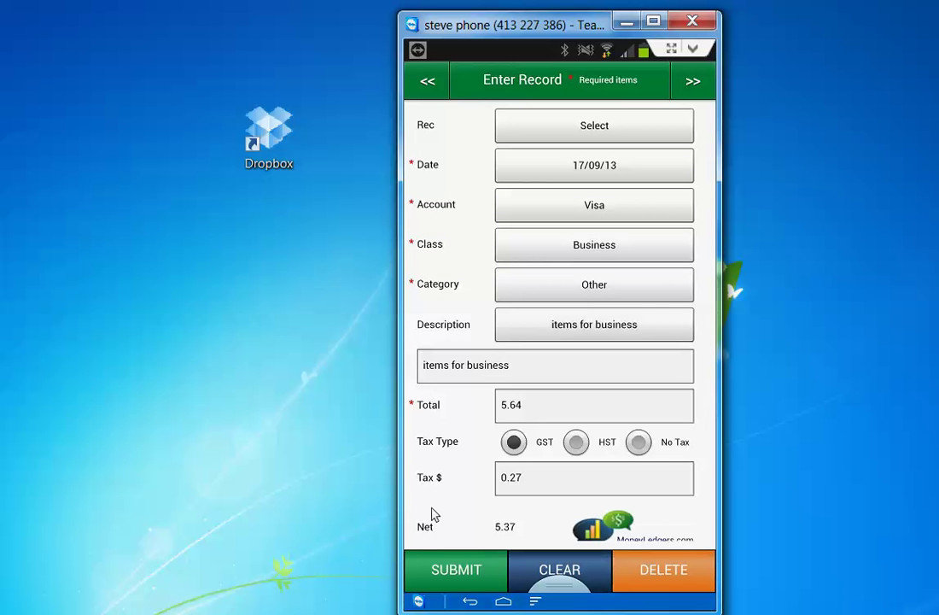